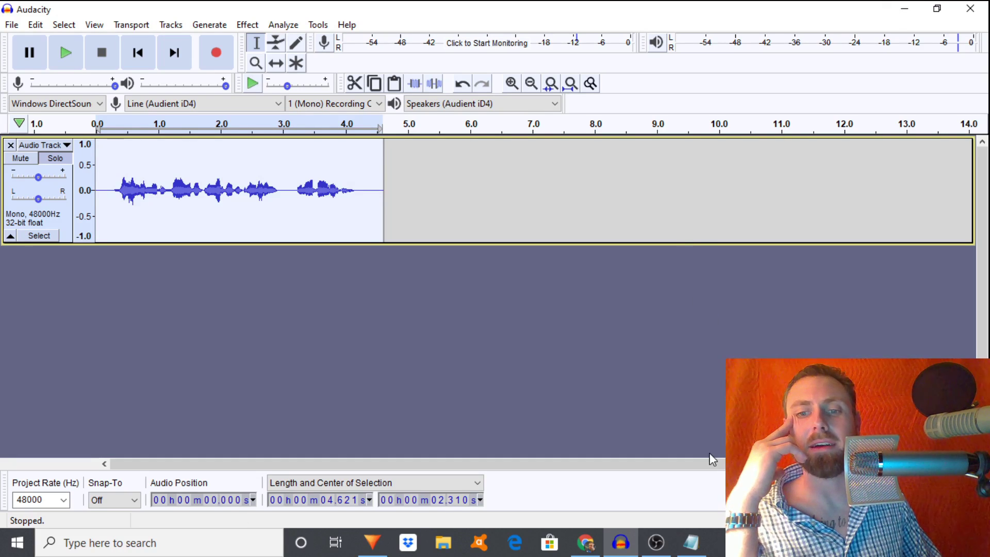
# - Switch to the Notepad notes listing voice ranges: male 65–100Hz, female 150–165Hz
pyautogui.click(691, 543)
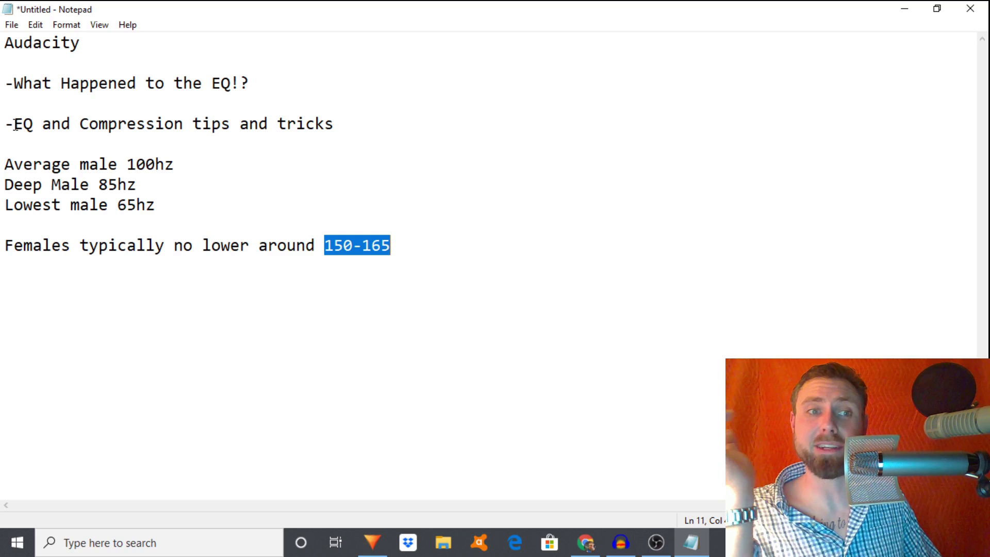
# - Minimize the notes and bring up Audacity's Effect menu to look for the EQ
pyautogui.click(906, 8)
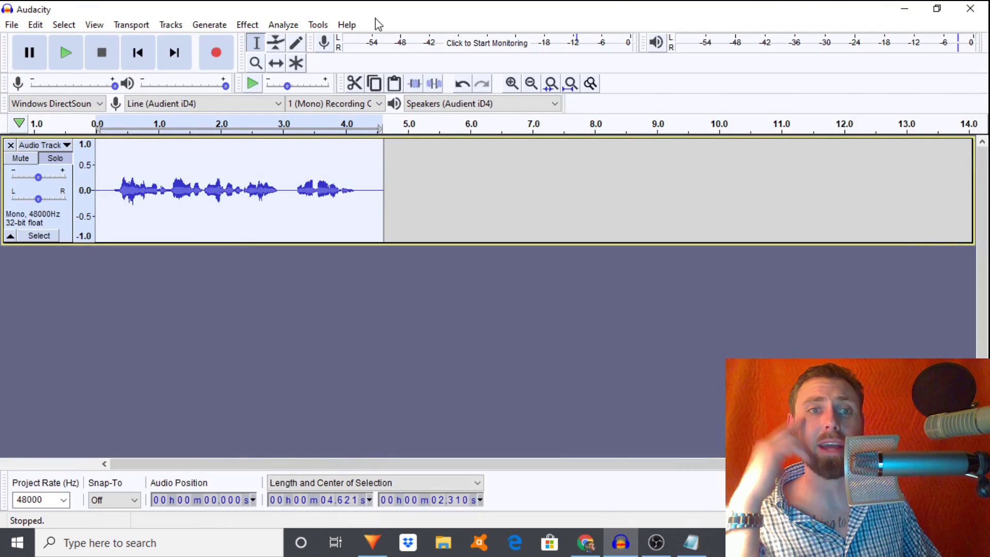
pyautogui.click(261, 27)
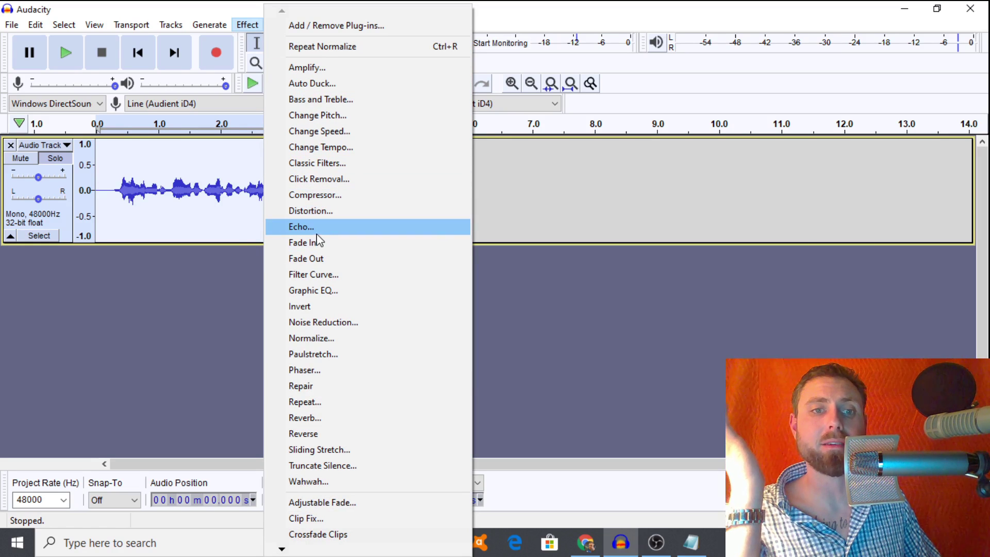
# - Enable the built-in Equalization effect in the plug-in manager and confirm the change
pyautogui.click(331, 27)
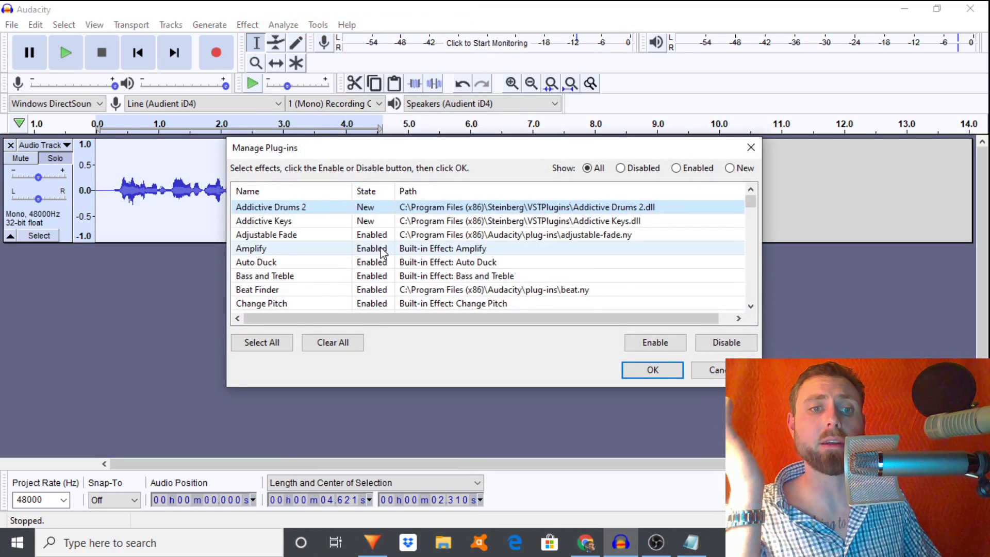
pyautogui.scroll(-6, 382, 249)
pyautogui.scroll(2, 382, 249)
pyautogui.scroll(-1, 366, 275)
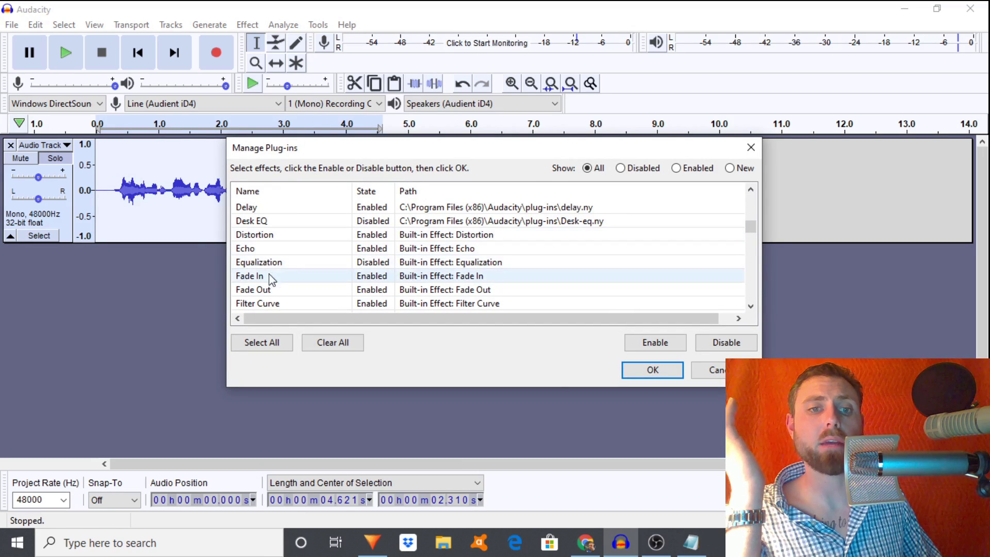
pyautogui.click(372, 264)
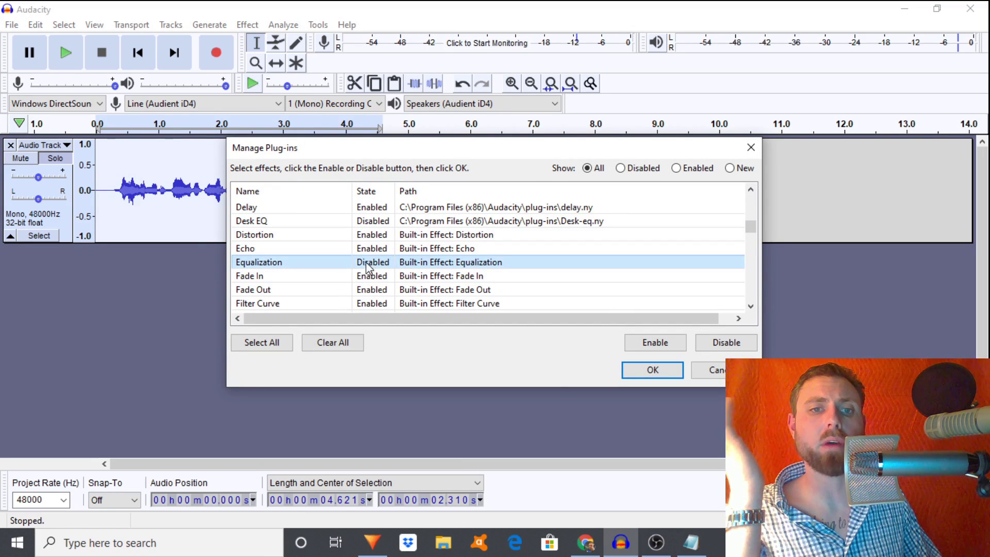
pyautogui.click(642, 344)
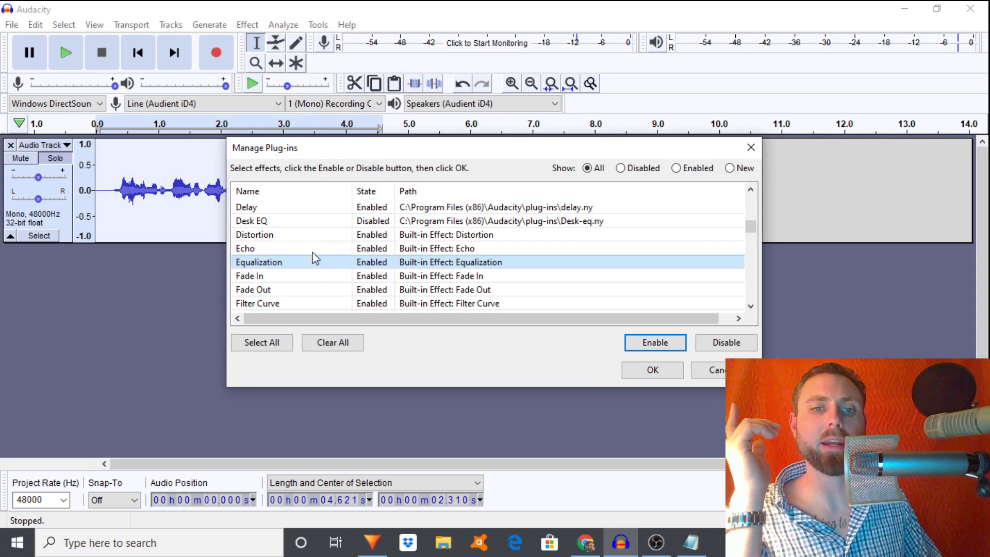
pyautogui.click(653, 370)
pyautogui.click(248, 26)
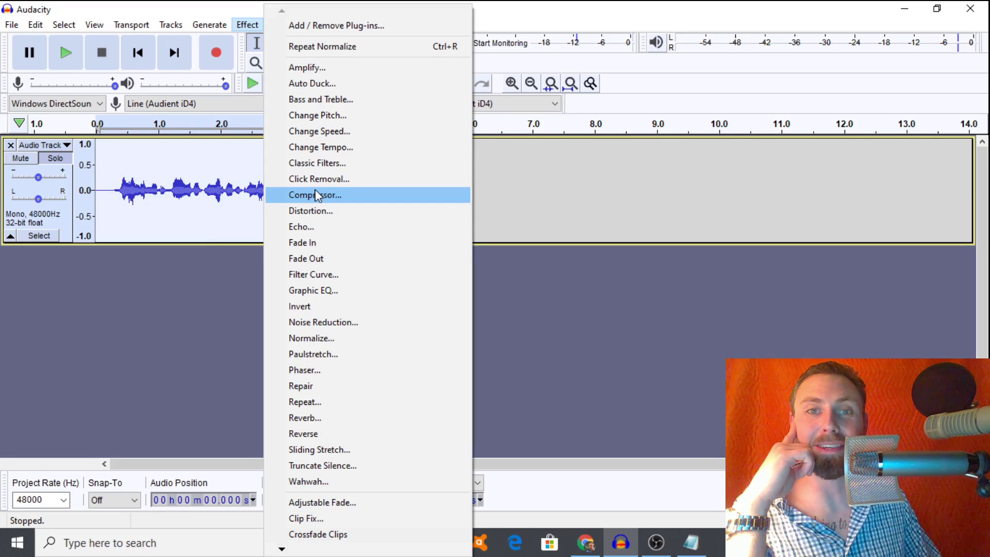
pyautogui.click(301, 277)
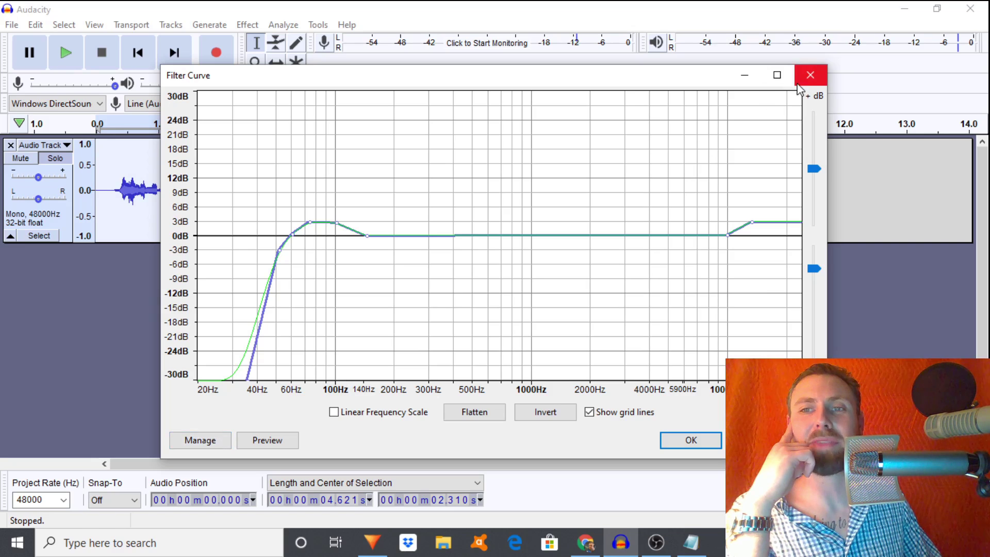
pyautogui.click(811, 76)
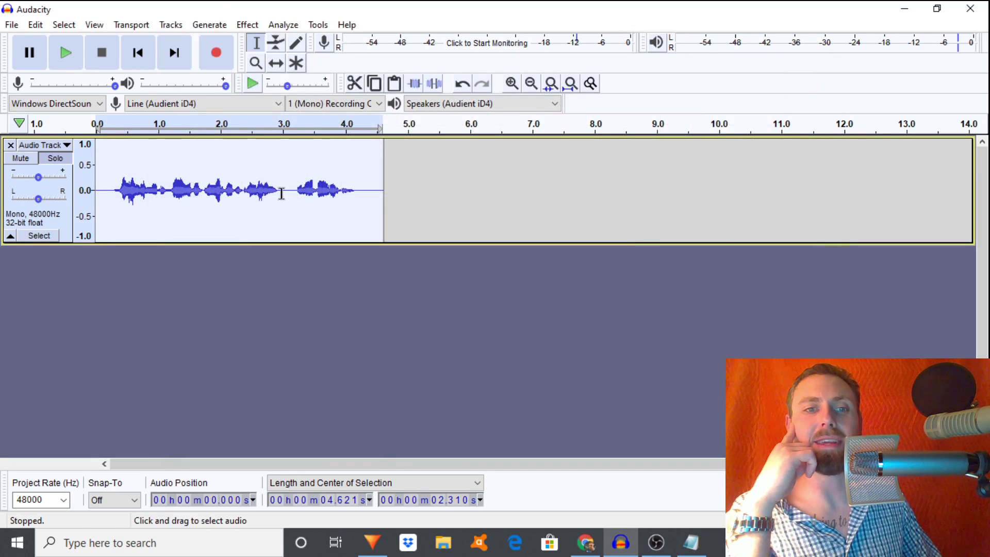
pyautogui.click(256, 26)
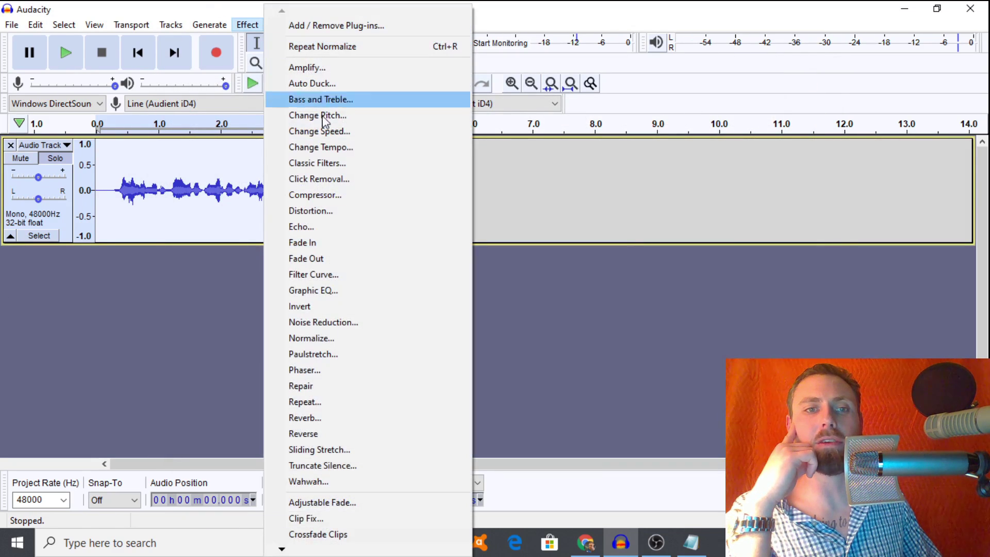
pyautogui.click(324, 275)
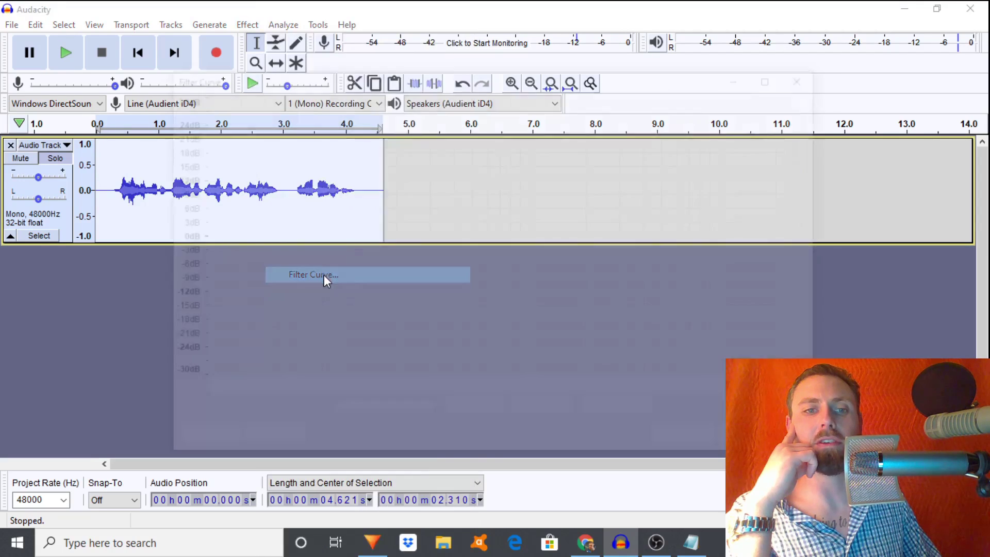
pyautogui.click(200, 440)
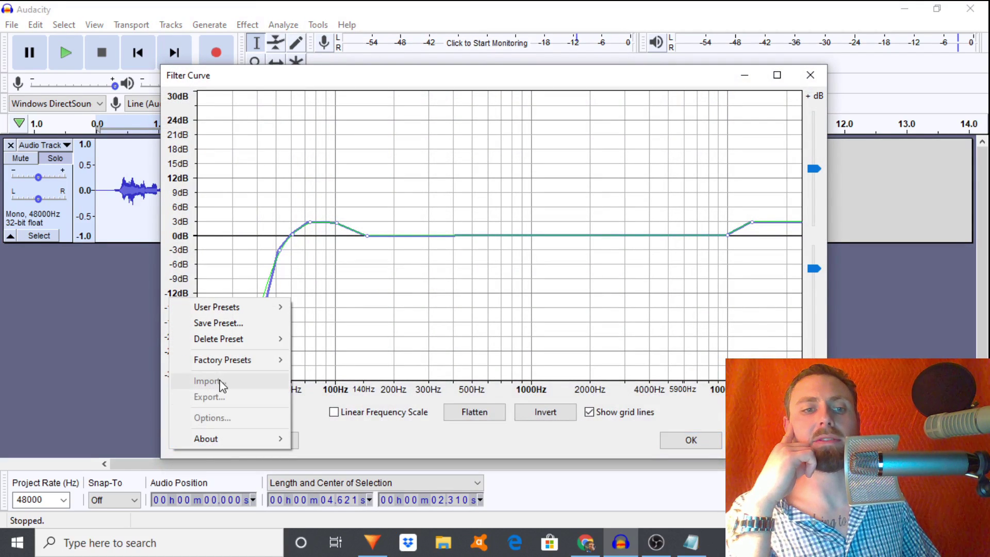
pyautogui.moveTo(223, 368)
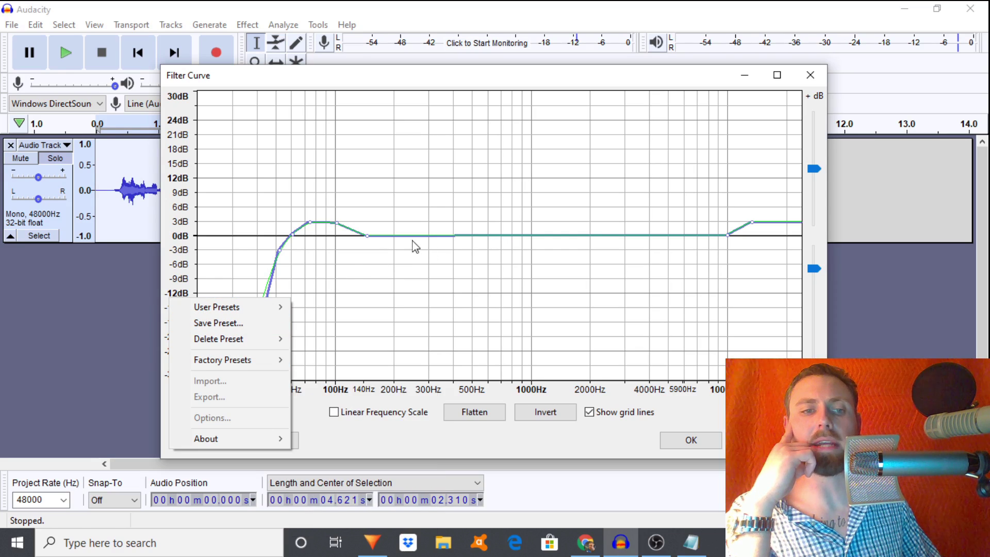
pyautogui.click(239, 324)
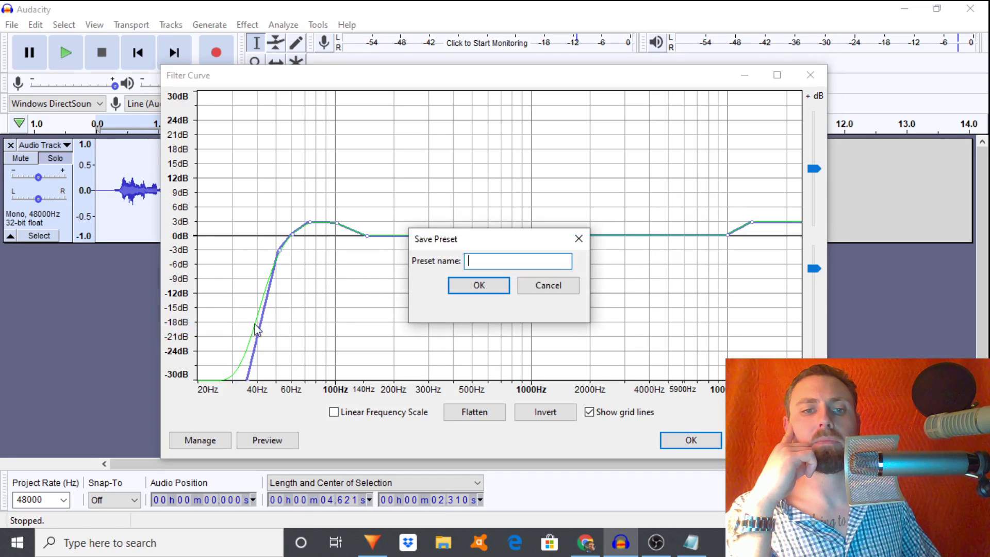
pyautogui.click(579, 238)
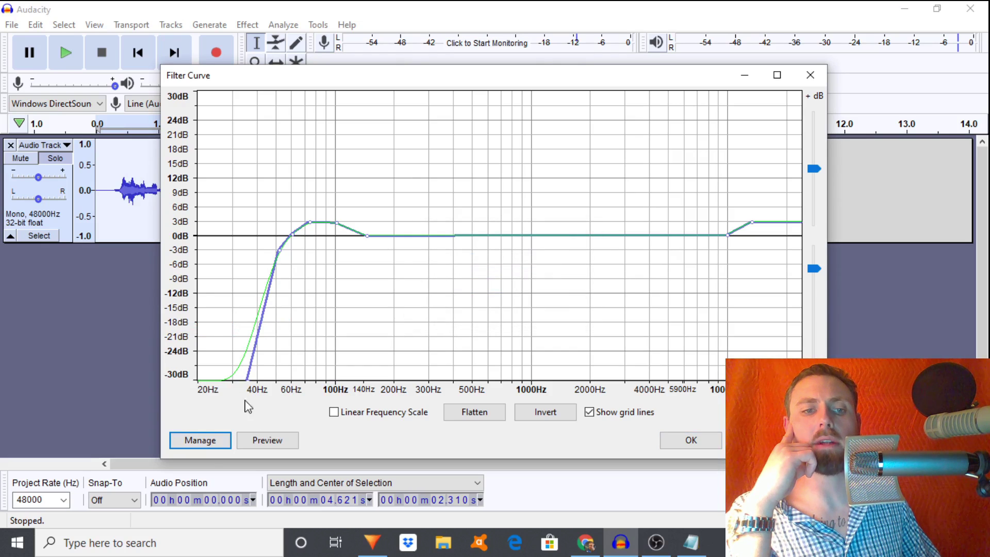
pyautogui.click(206, 440)
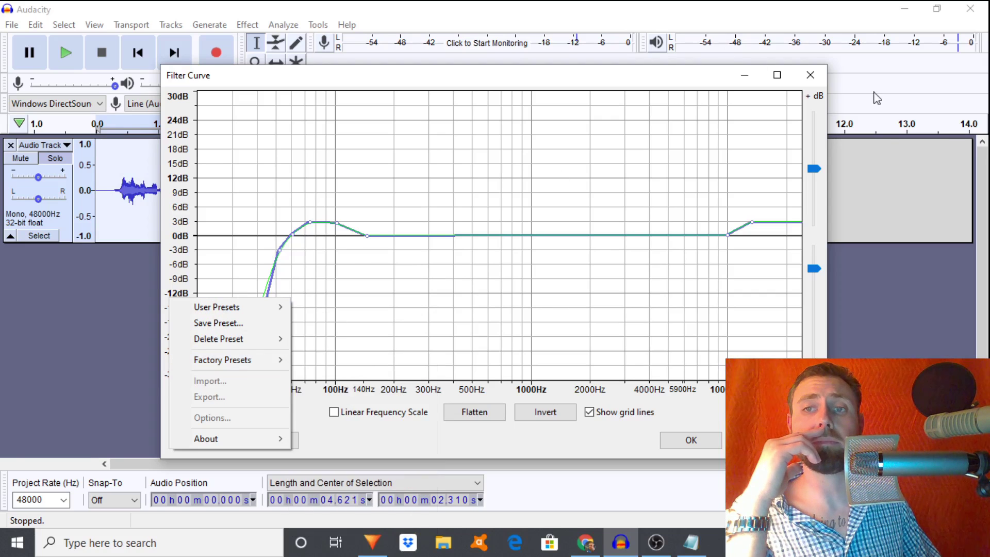
pyautogui.click(811, 76)
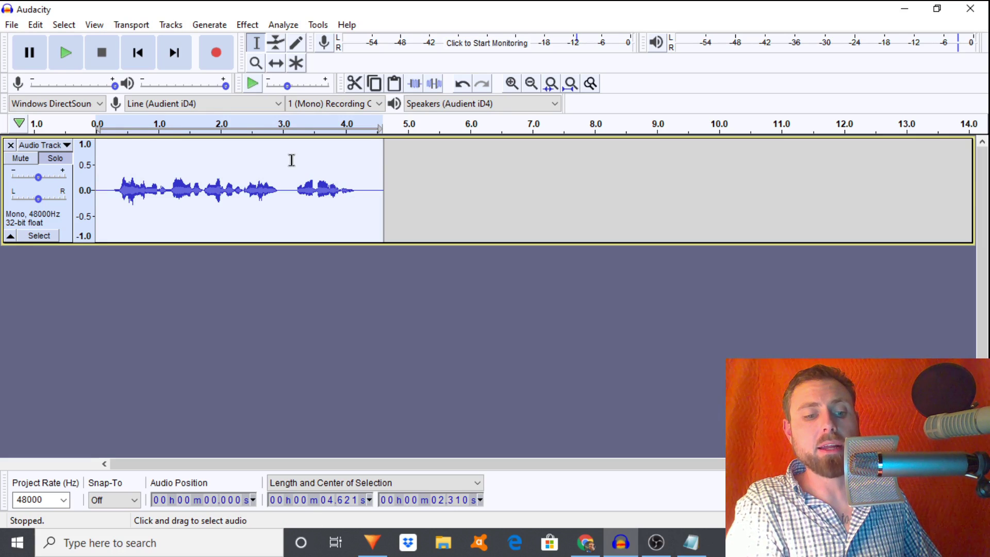
# - Duplicate the voice track with Ctrl+D and solo the original first track
pyautogui.hotkey('ctrl', 'd')
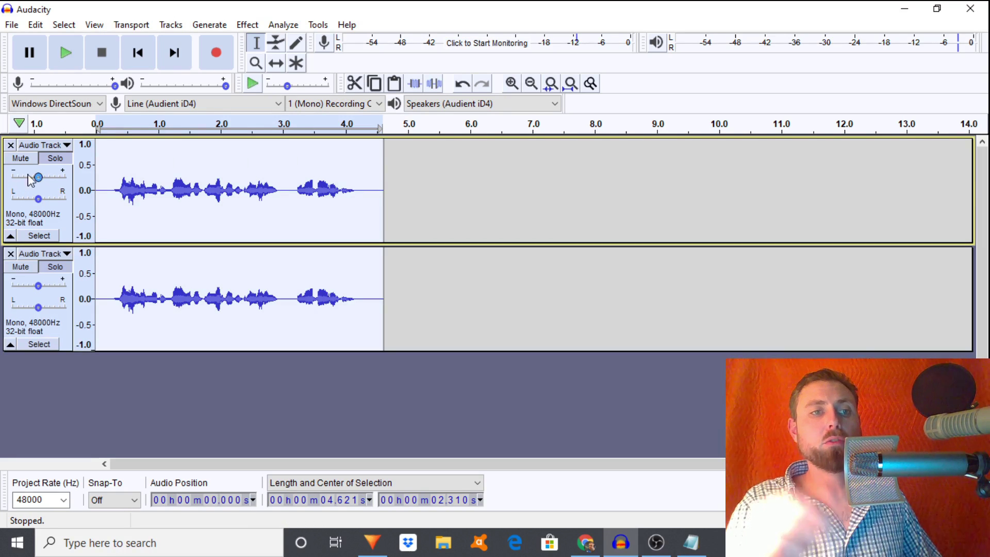
pyautogui.click(61, 162)
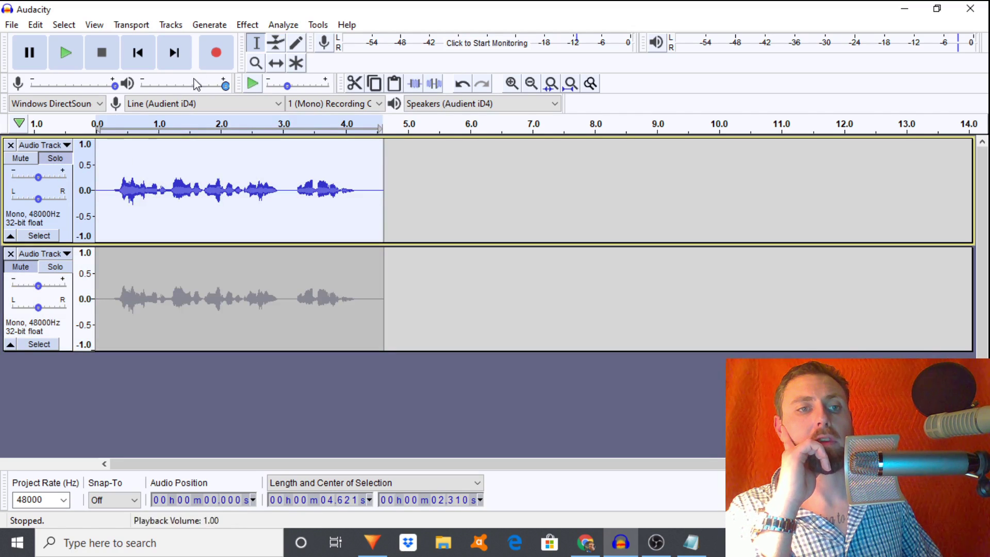
pyautogui.click(255, 25)
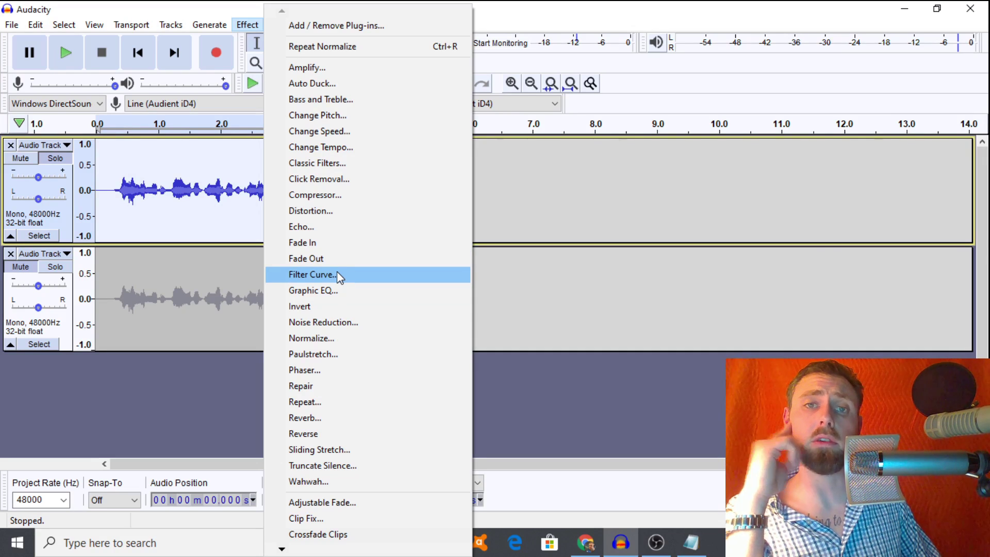
pyautogui.click(336, 274)
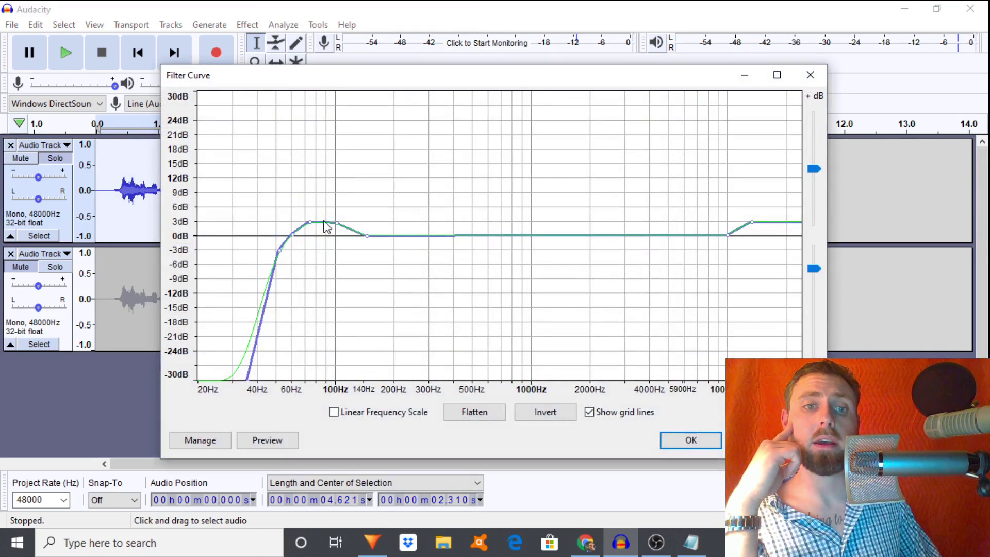
pyautogui.click(204, 440)
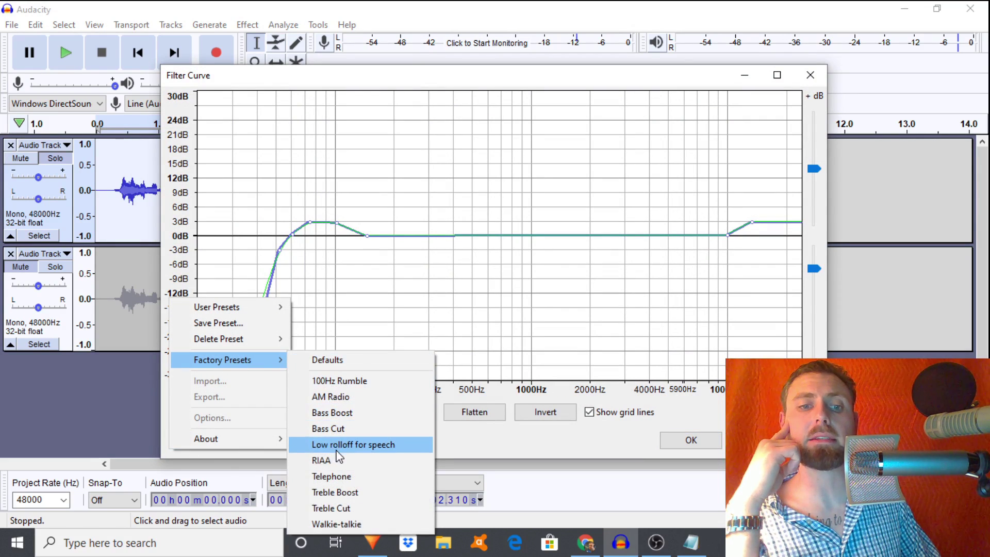
pyautogui.click(345, 415)
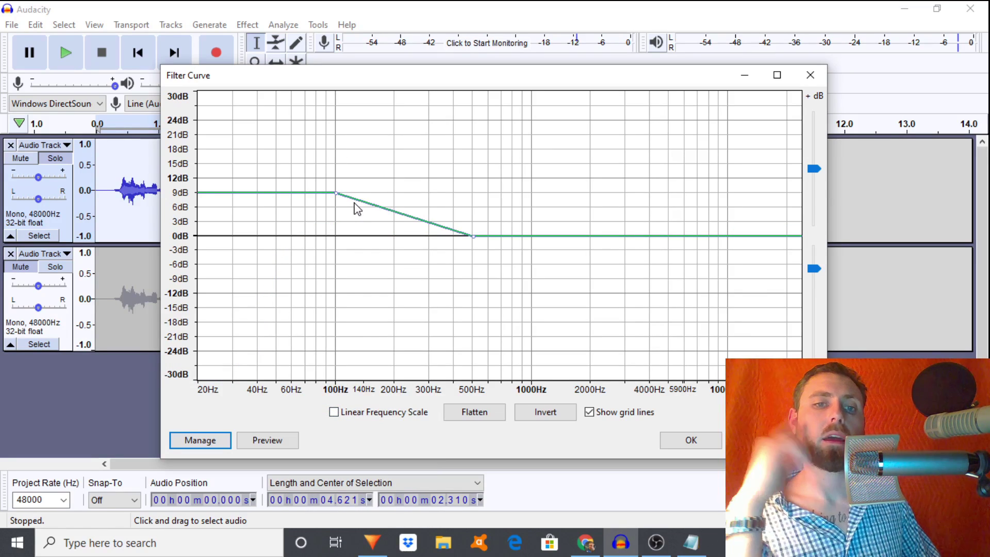
pyautogui.click(810, 75)
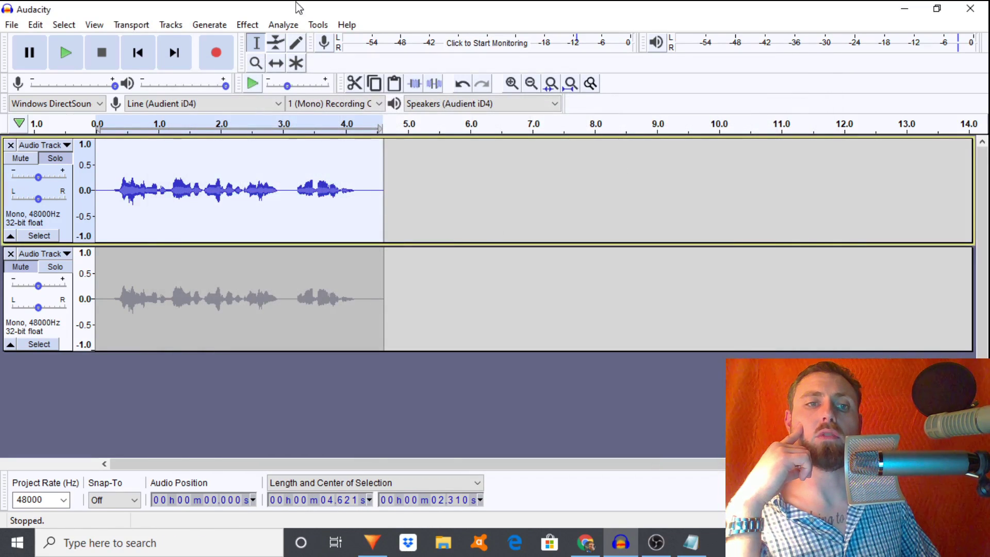
# - Open the Filter Curve effect and load the factory Treble Boost preset
pyautogui.click(248, 25)
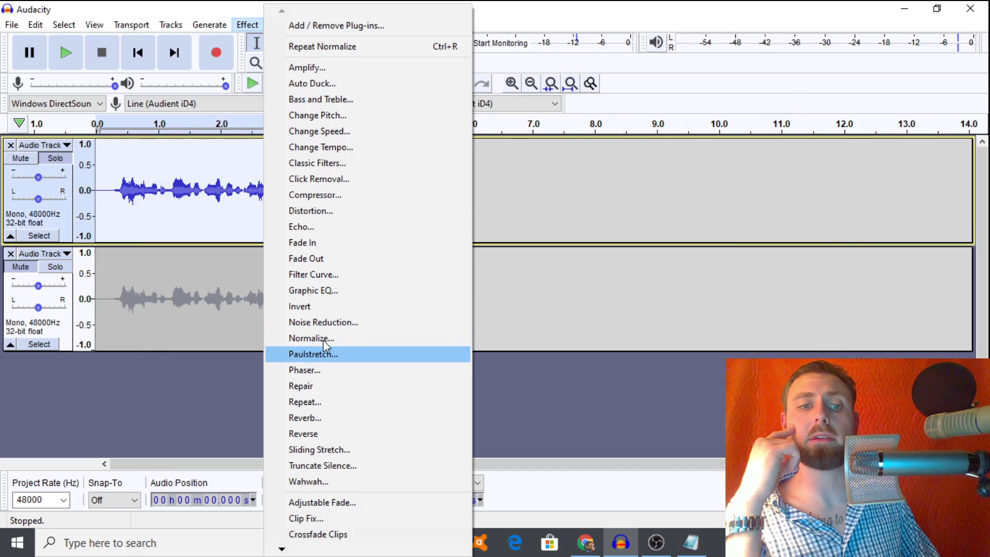
pyautogui.click(324, 274)
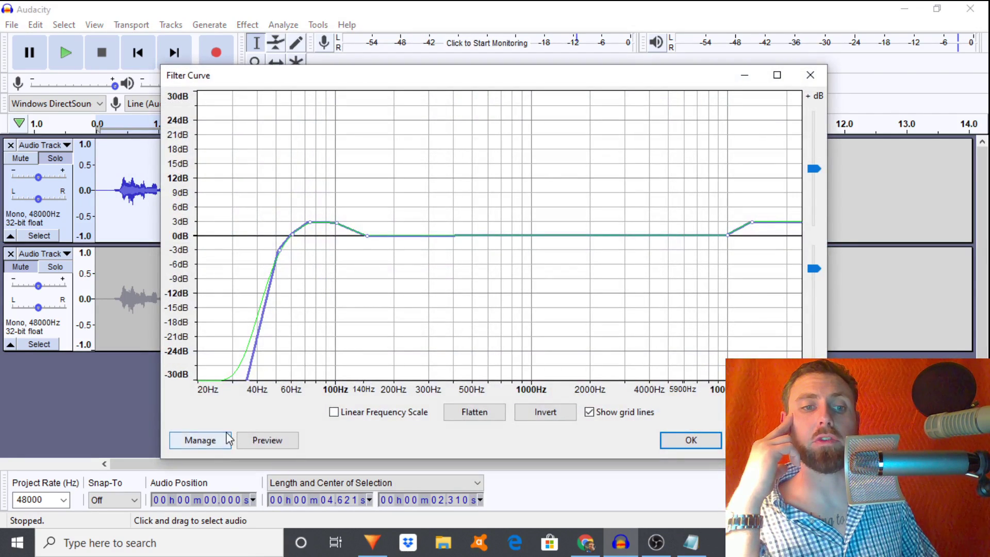
pyautogui.click(227, 438)
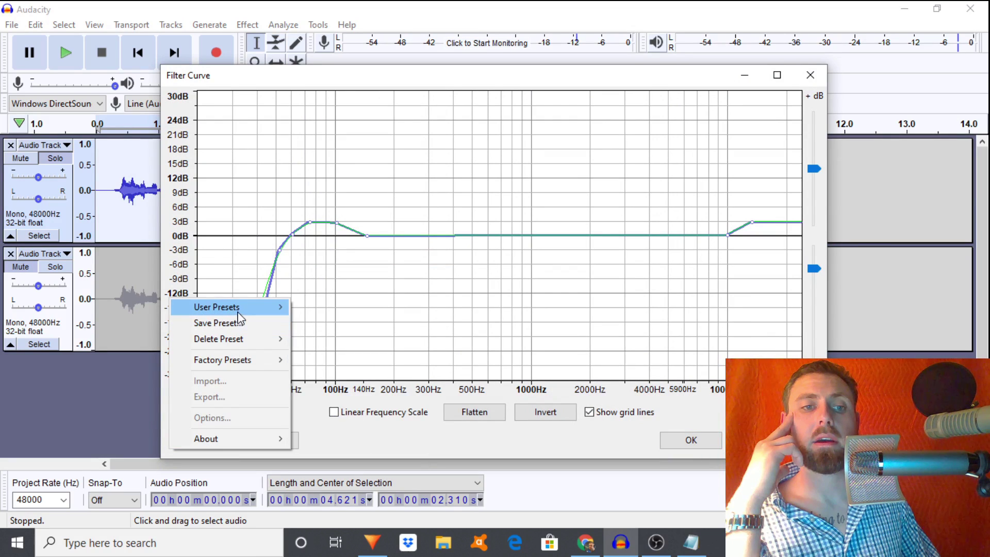
pyautogui.moveTo(222, 362)
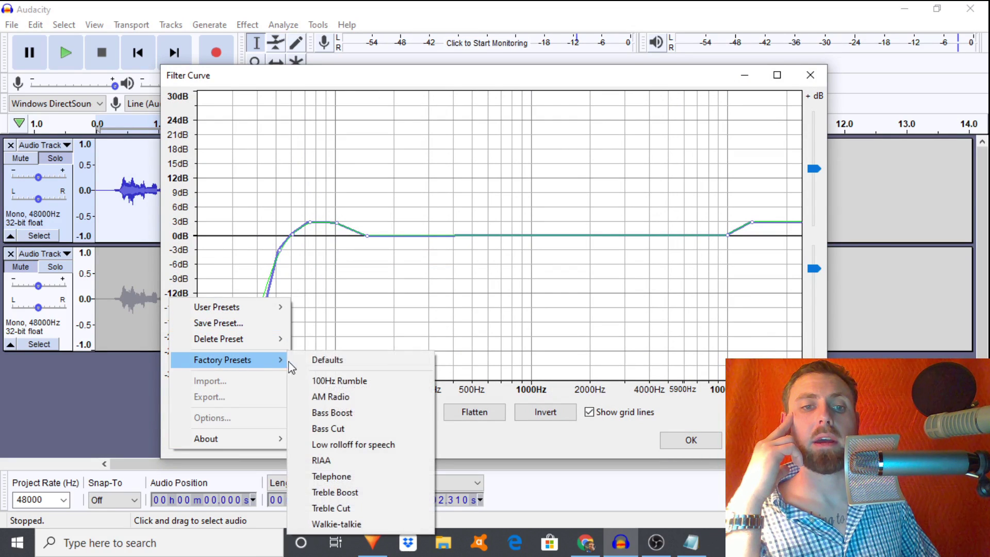
pyautogui.click(350, 487)
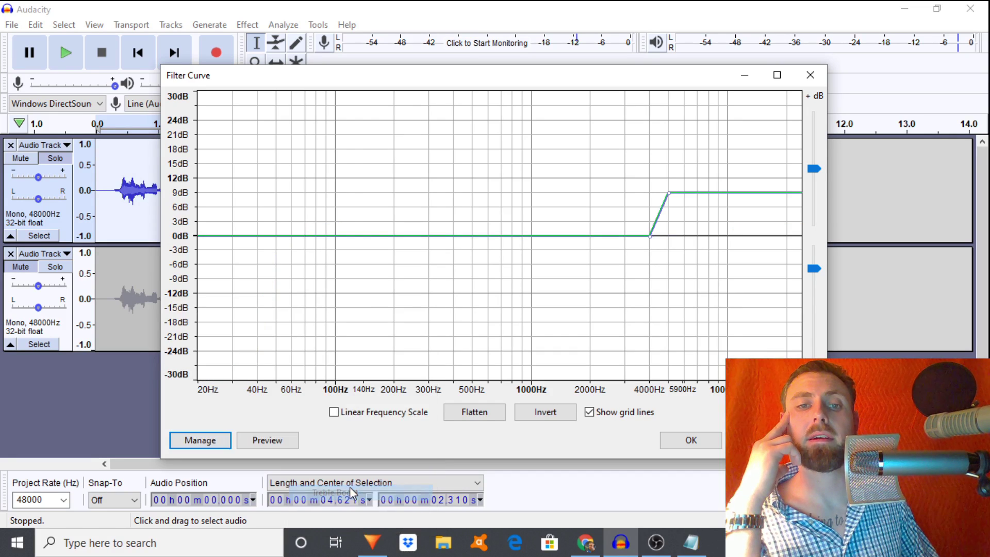
# - Switch the filter curve to the factory Bass Boost preset
pyautogui.click(200, 440)
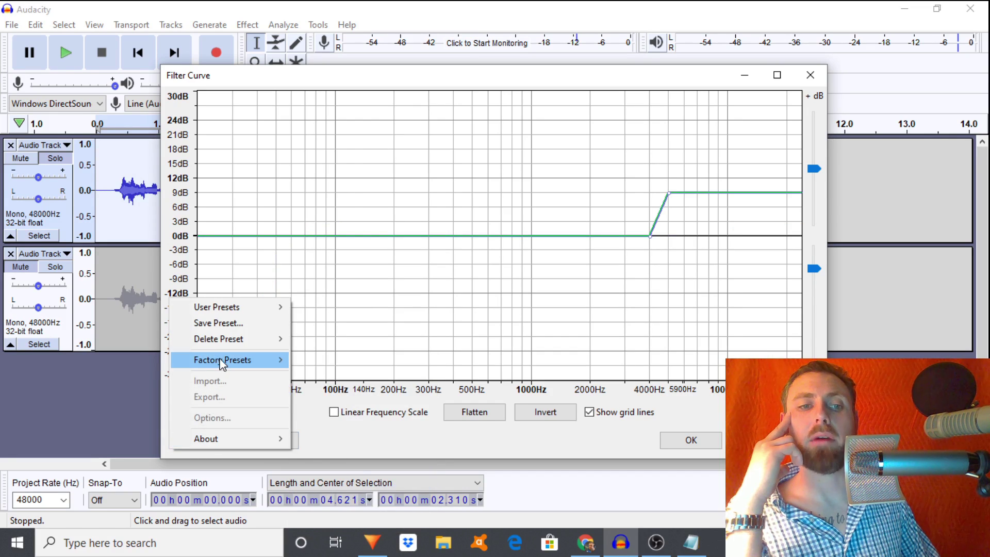
pyautogui.moveTo(252, 363)
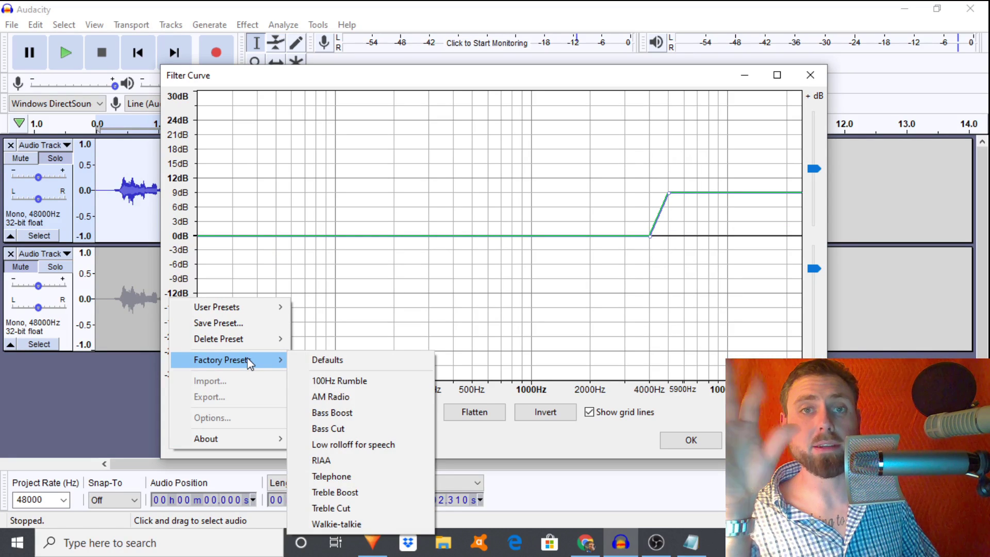
pyautogui.click(321, 413)
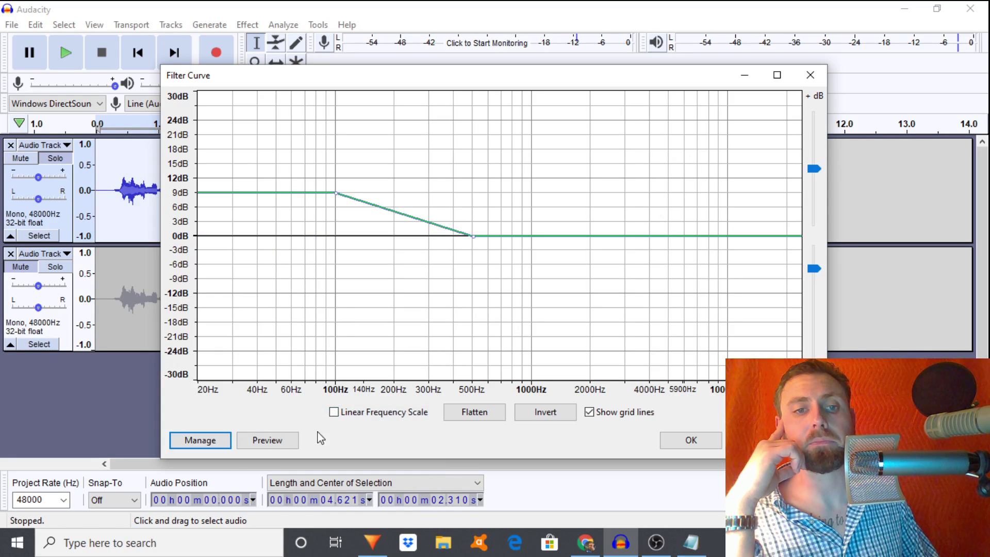
pyautogui.click(221, 442)
pyautogui.moveTo(250, 368)
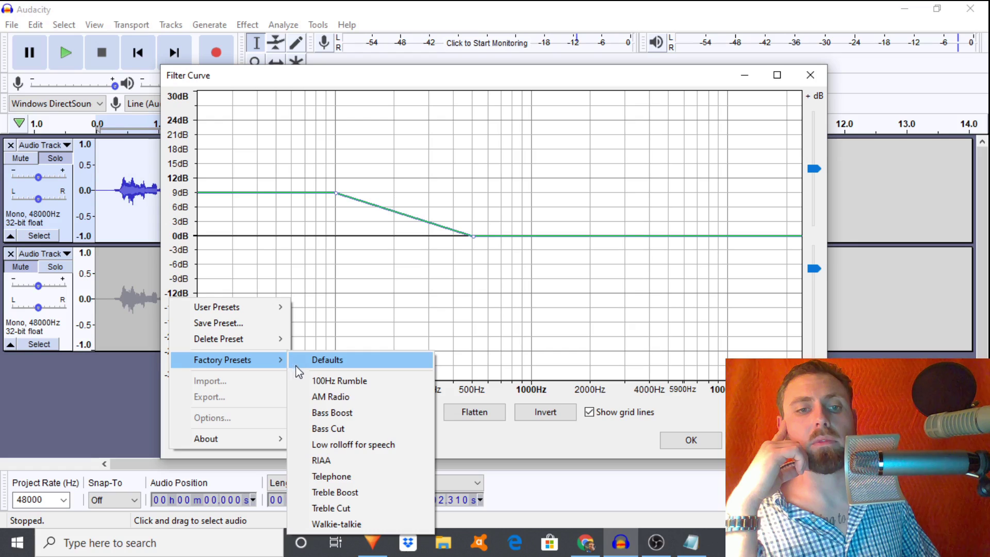
pyautogui.click(324, 412)
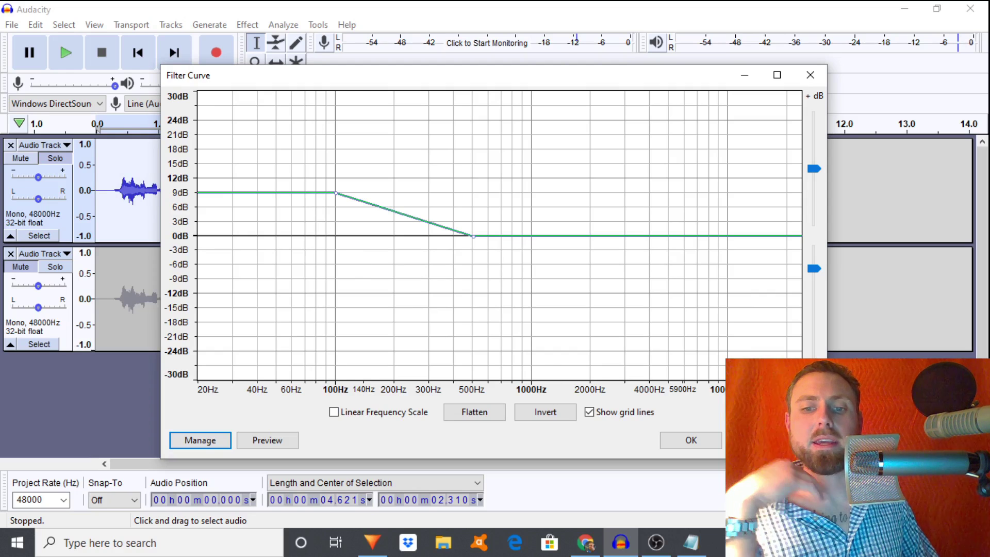
pyautogui.click(692, 550)
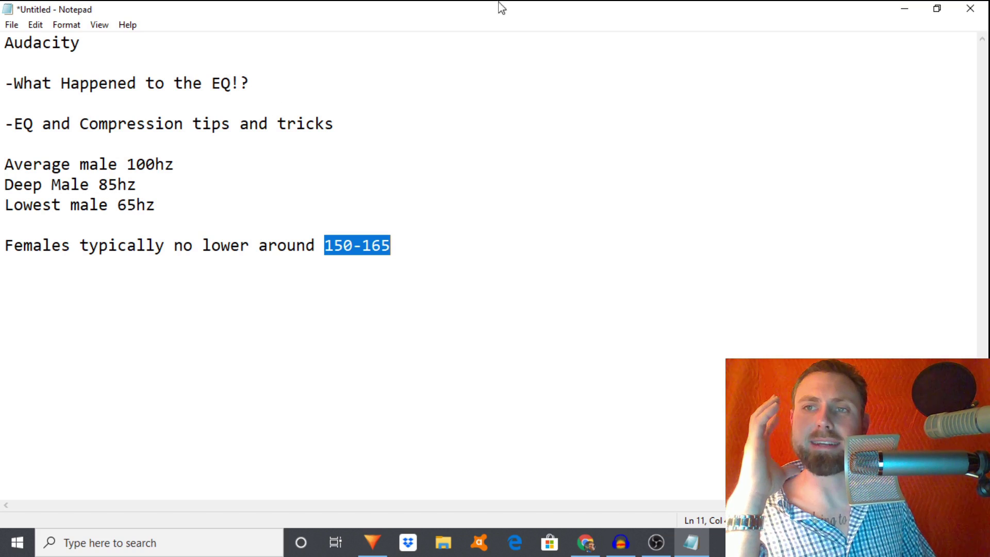
pyautogui.click(904, 9)
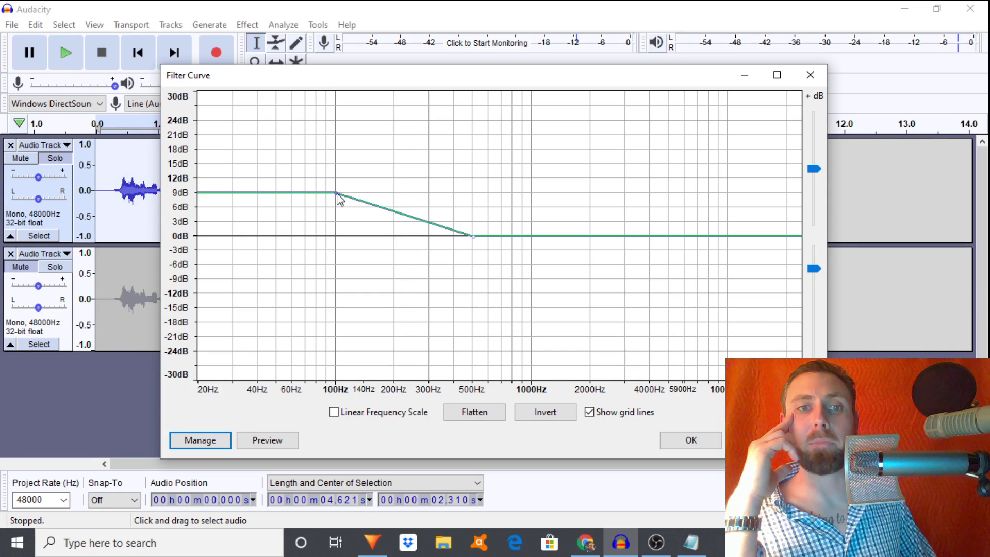
# - Lower the 100Hz point to +3dB and add a steep low cut below about 55Hz
pyautogui.moveTo(337, 195); pyautogui.dragTo(338, 227)
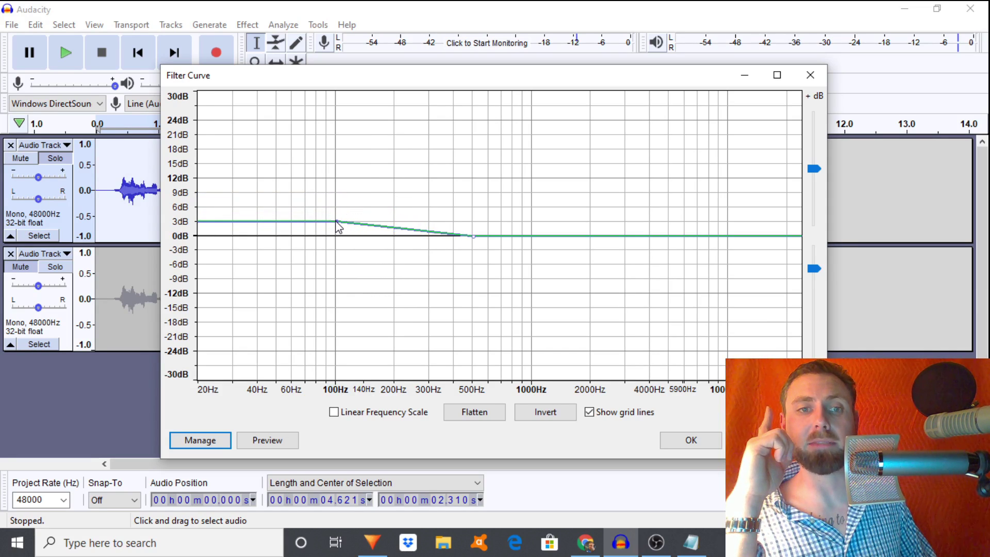
pyautogui.moveTo(277, 223); pyautogui.dragTo(278, 251)
pyautogui.click(288, 234)
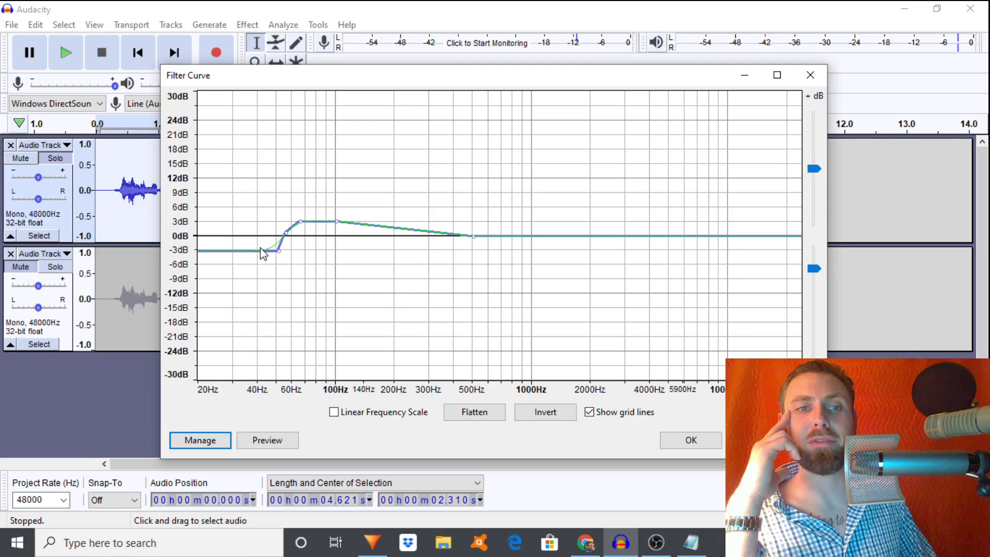
pyautogui.moveTo(240, 252); pyautogui.dragTo(258, 388)
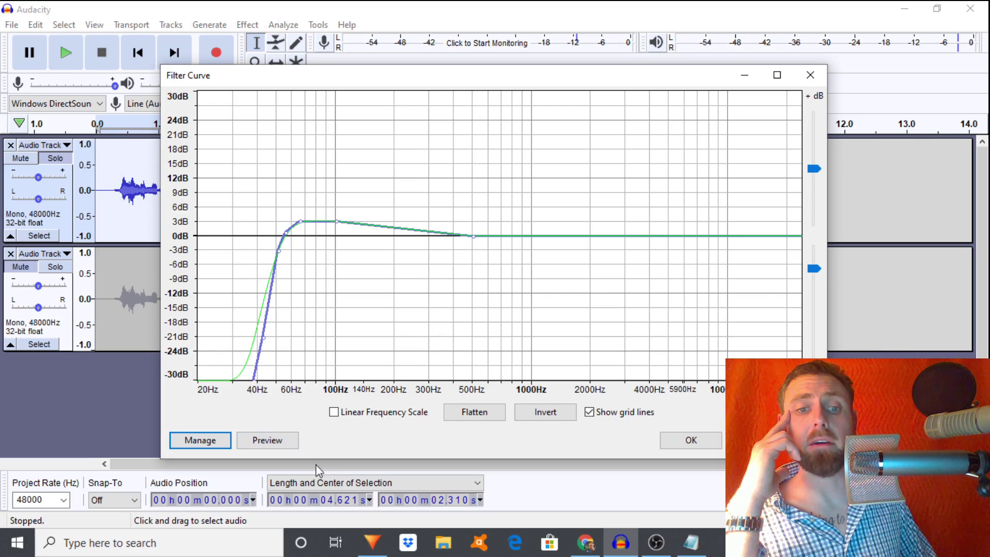
pyautogui.click(694, 551)
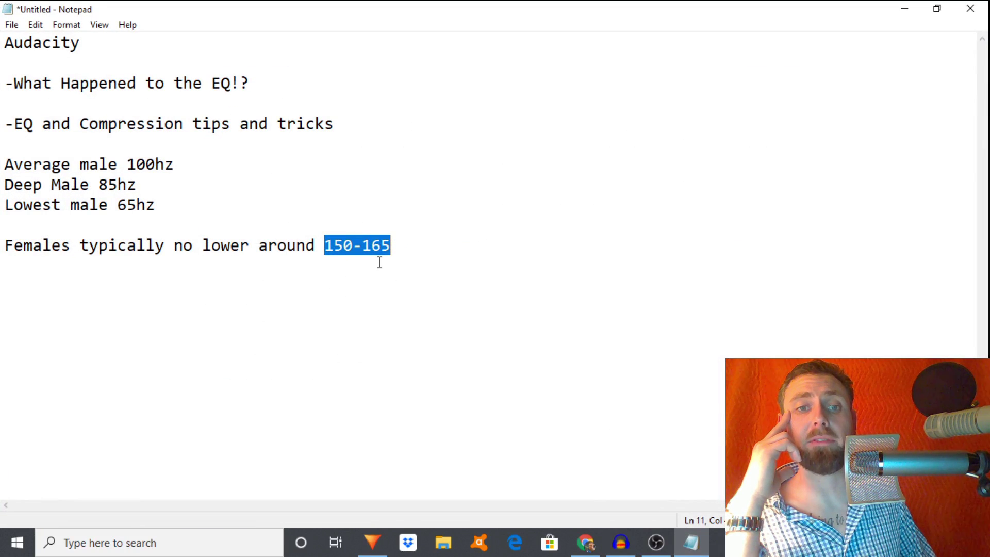
# - Minimize the Notepad notes to return to the Filter Curve window
pyautogui.click(907, 13)
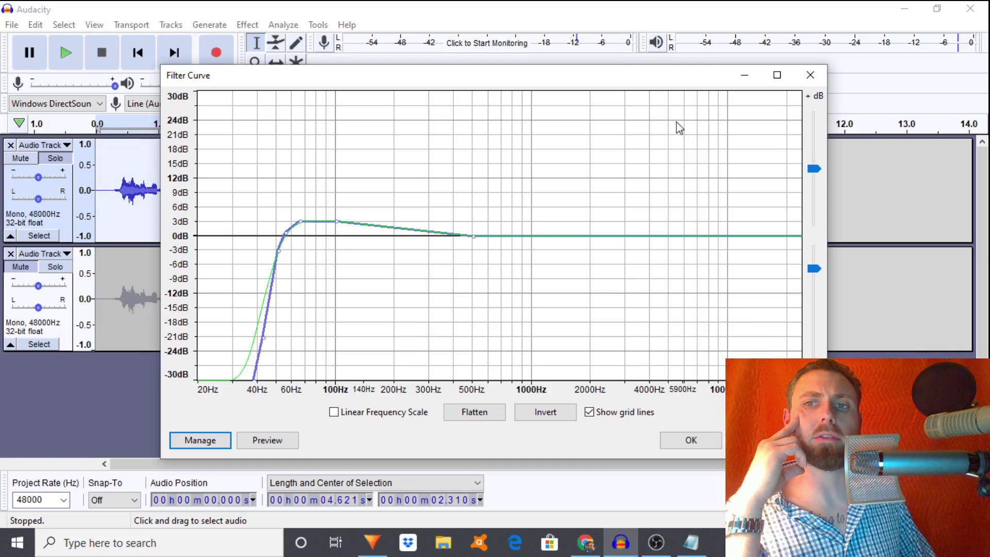
# - Reopen Filter Curve and apply the factory Bass Boost preset (+9dB below 100Hz) to the top track
pyautogui.click(808, 77)
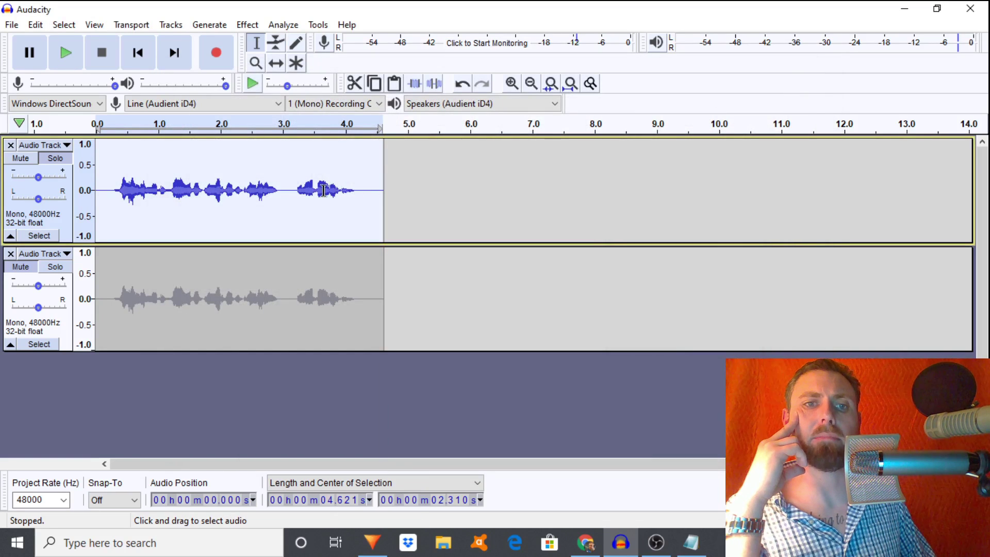
pyautogui.click(248, 25)
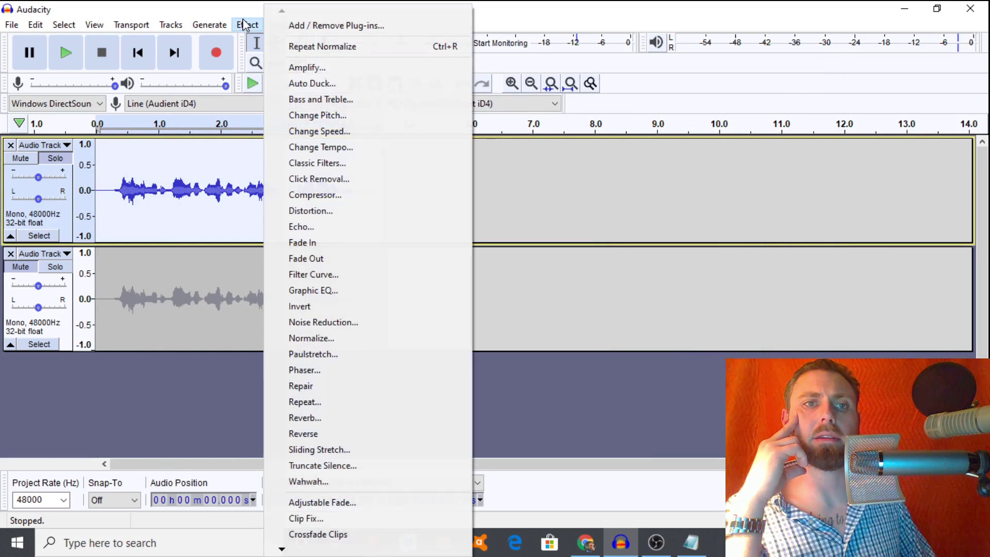
pyautogui.click(328, 276)
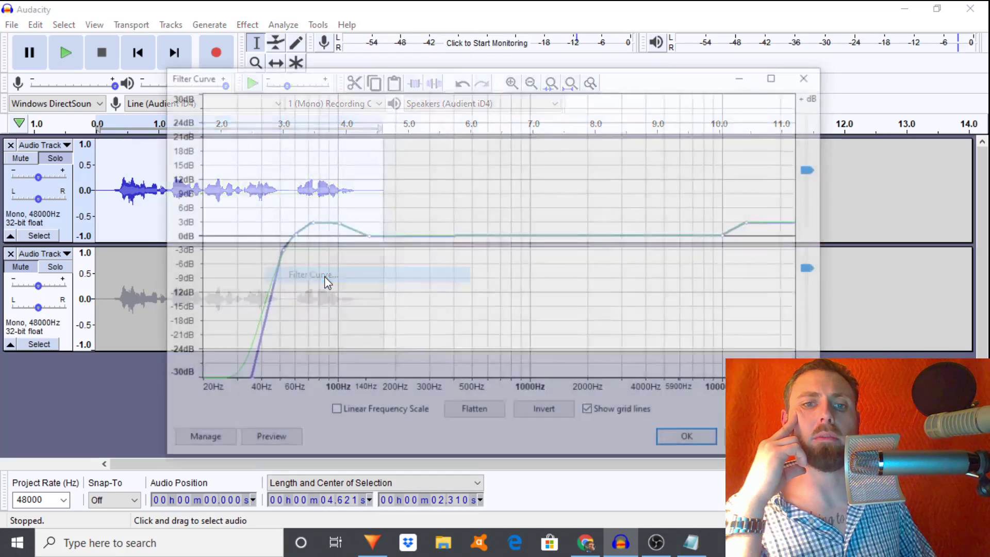
pyautogui.click(203, 441)
pyautogui.moveTo(224, 359)
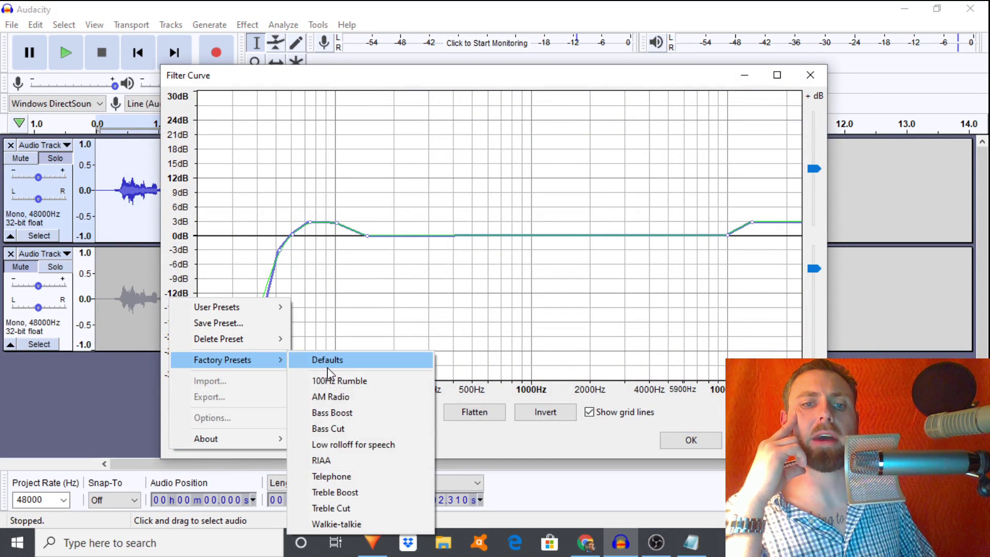
pyautogui.click(339, 413)
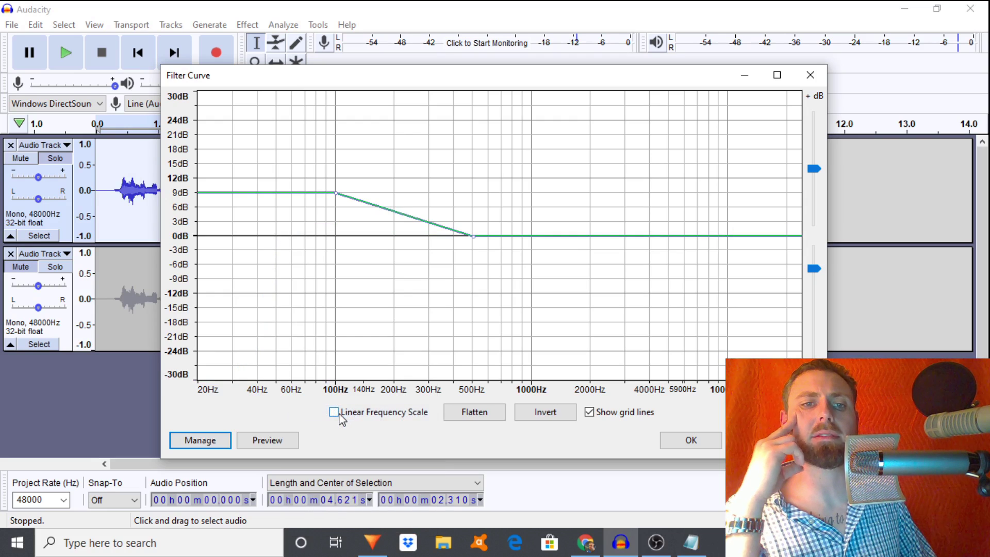
pyautogui.click(688, 445)
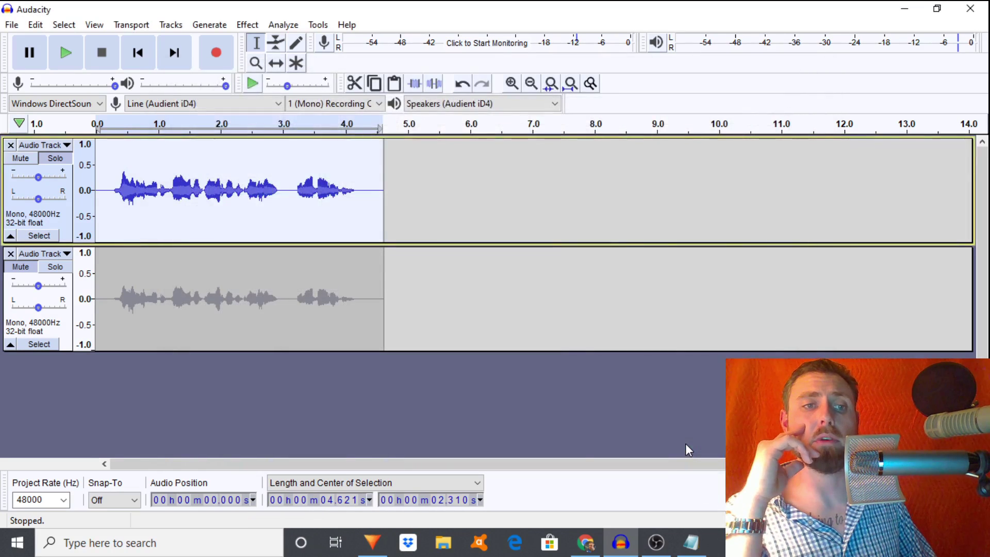
# - Reopen Filter Curve and load the factory Treble Boost preset, rising to +9dB near 5000Hz
pyautogui.click(248, 25)
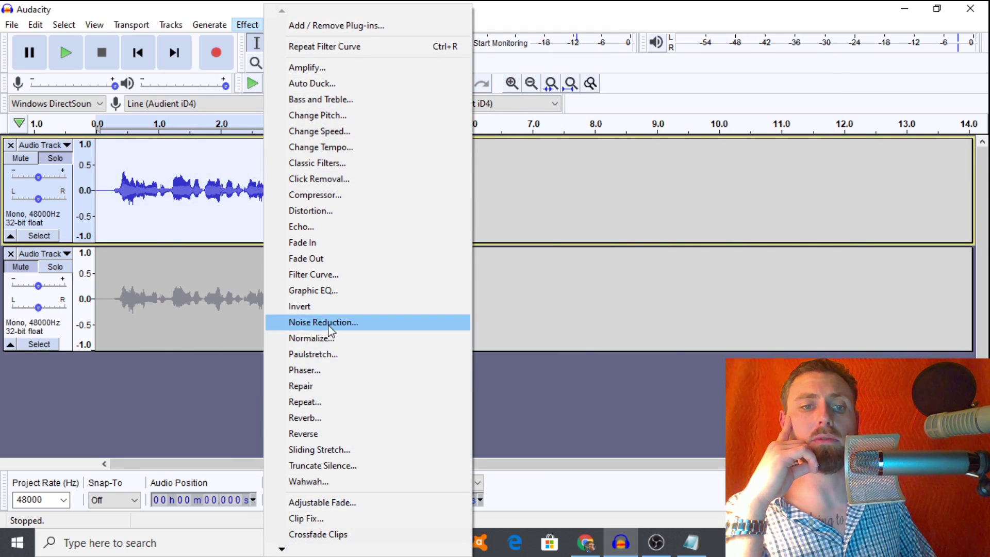
pyautogui.click(337, 277)
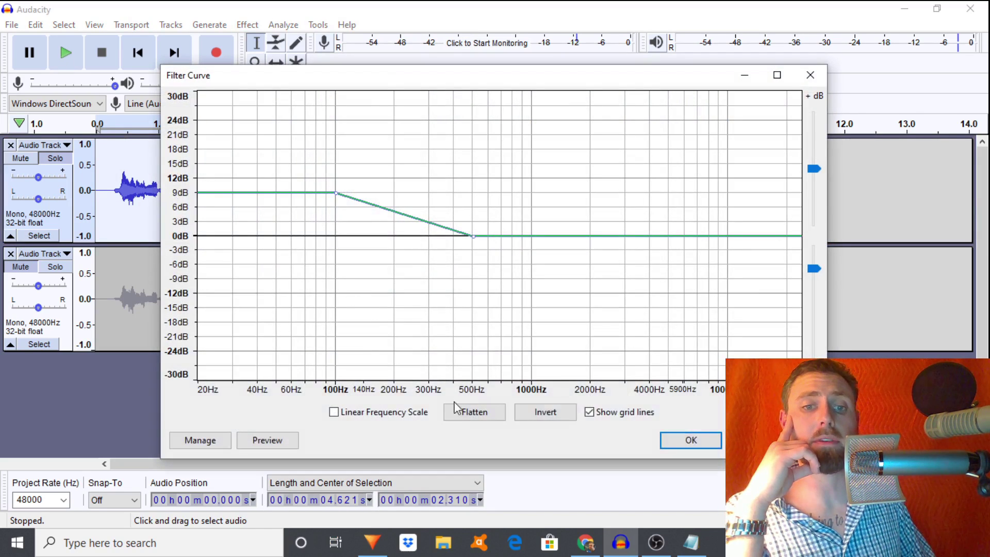
pyautogui.click(217, 443)
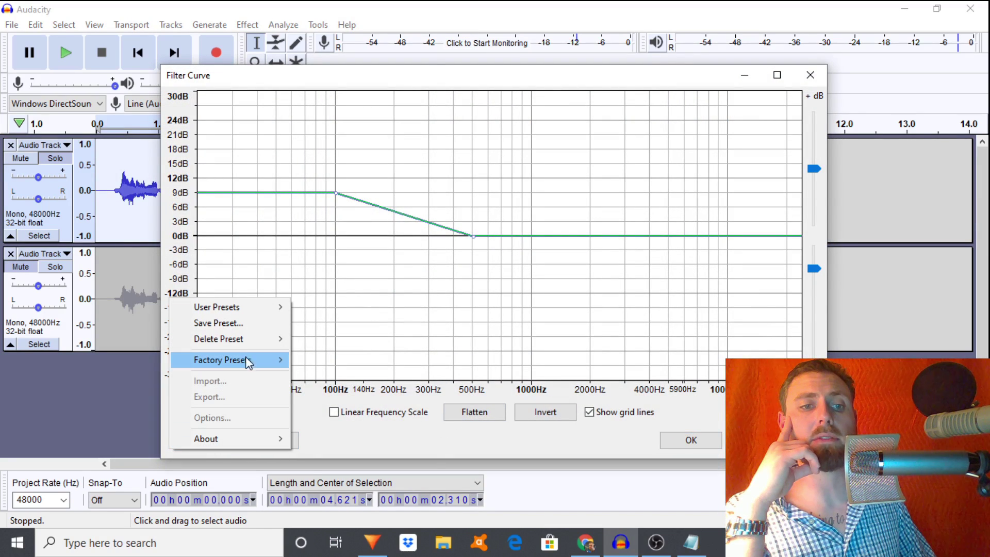
pyautogui.moveTo(247, 359)
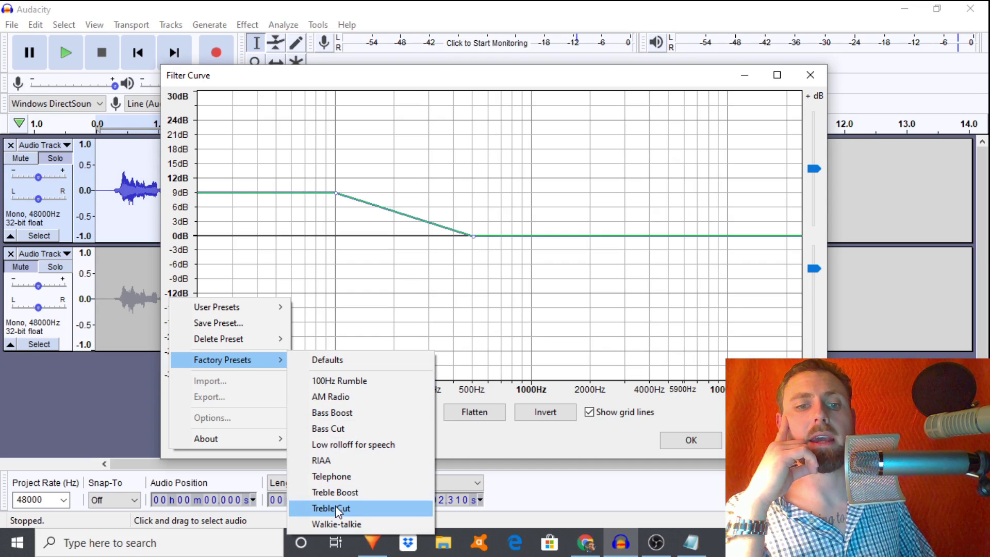
pyautogui.click(349, 493)
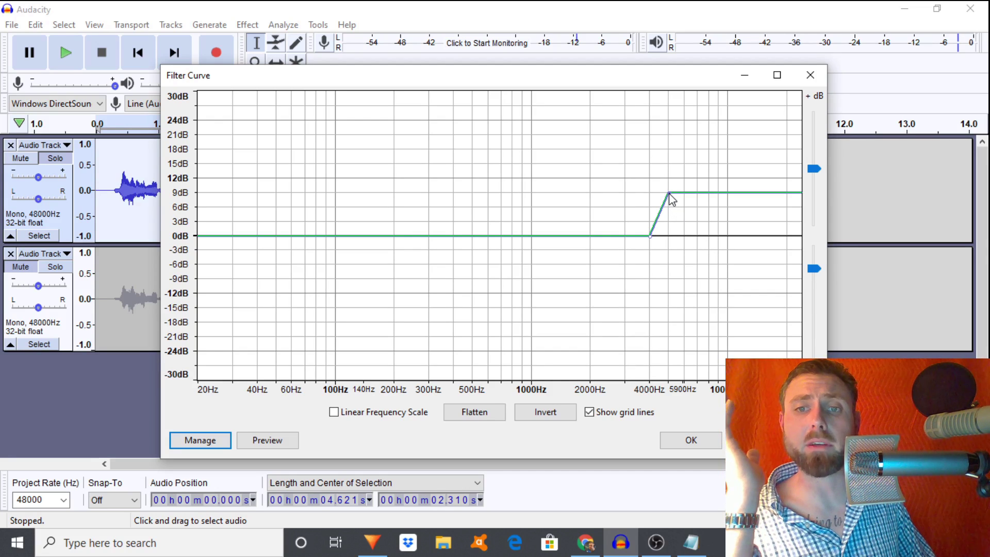
# - Lower the treble shelf and shift the ramp's start up toward 10000Hz
pyautogui.moveTo(670, 195)
pyautogui.mouseDown()
pyautogui.moveTo(671, 222)
pyautogui.moveTo(669, 208)
pyautogui.mouseUp()
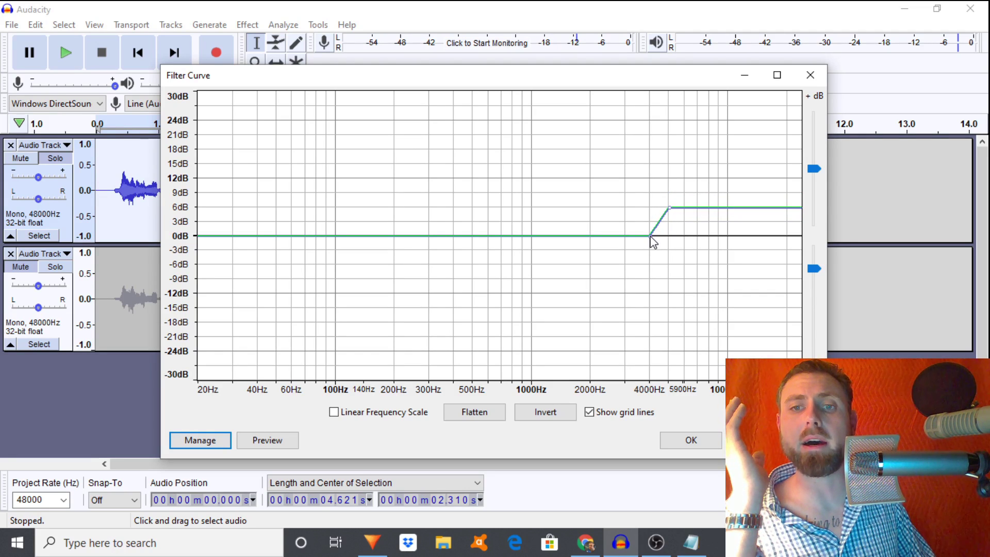
pyautogui.moveTo(653, 243); pyautogui.dragTo(754, 219)
pyautogui.moveTo(674, 235); pyautogui.dragTo(728, 236)
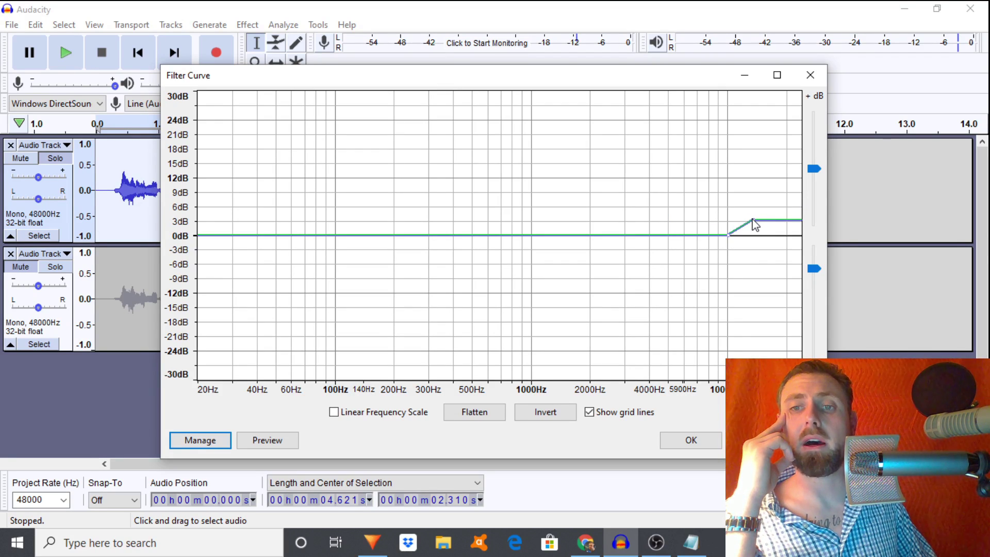
pyautogui.moveTo(753, 220); pyautogui.dragTo(744, 222)
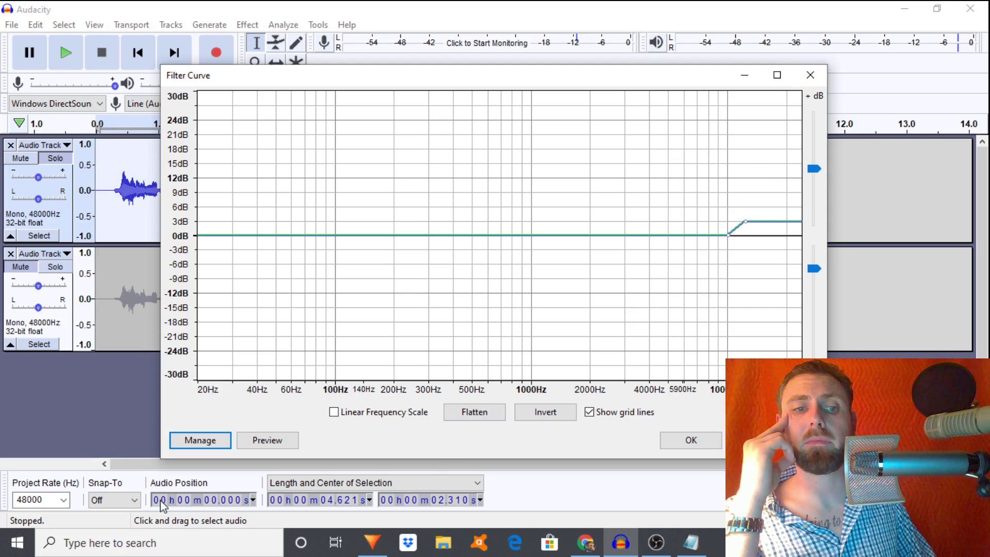
# - Reload the factory Treble Boost preset and apply it to the first track
pyautogui.click(200, 440)
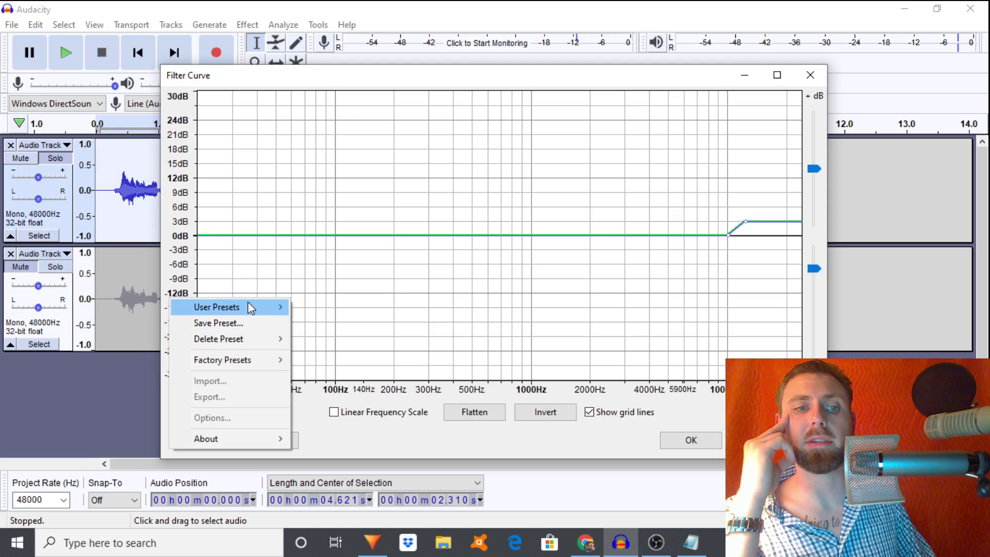
pyautogui.moveTo(249, 361)
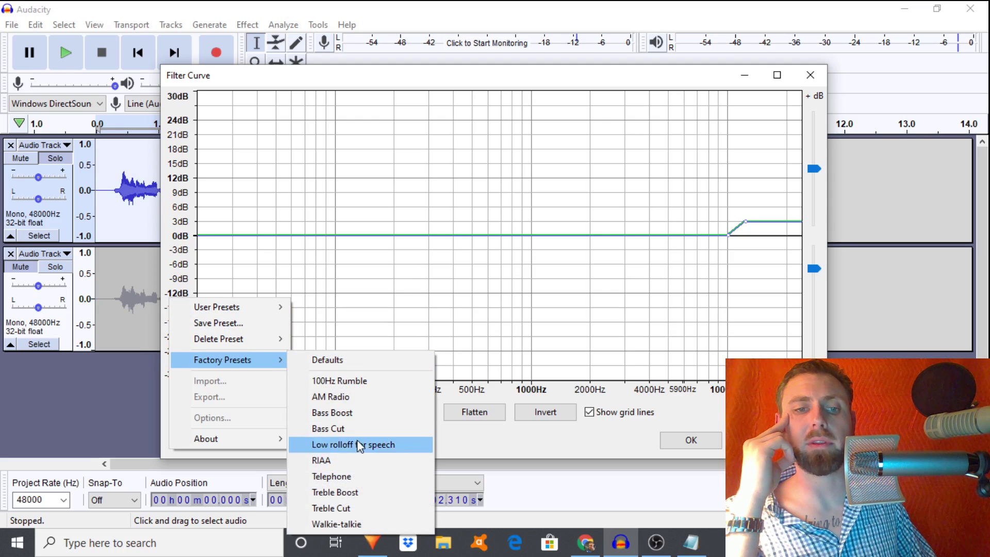
pyautogui.click(361, 494)
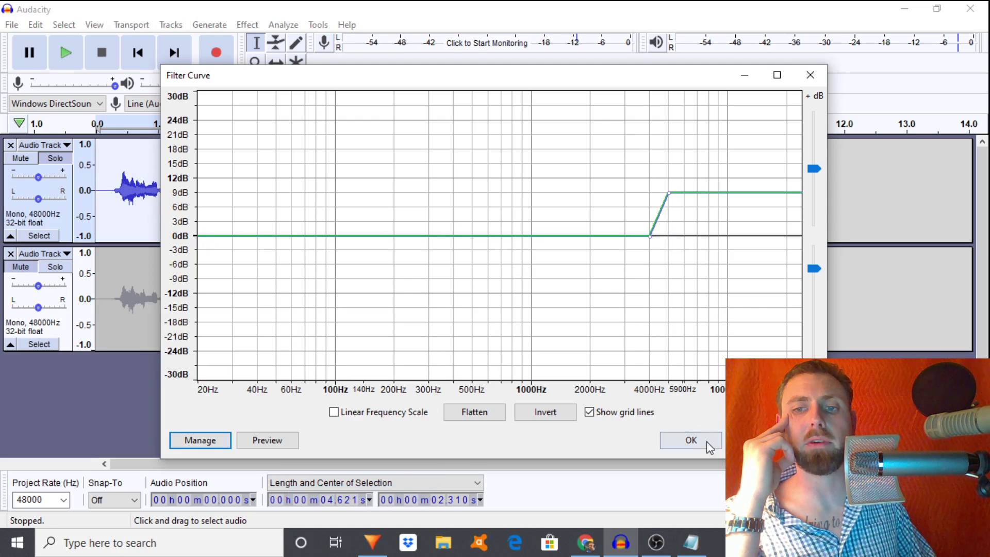
pyautogui.click(686, 439)
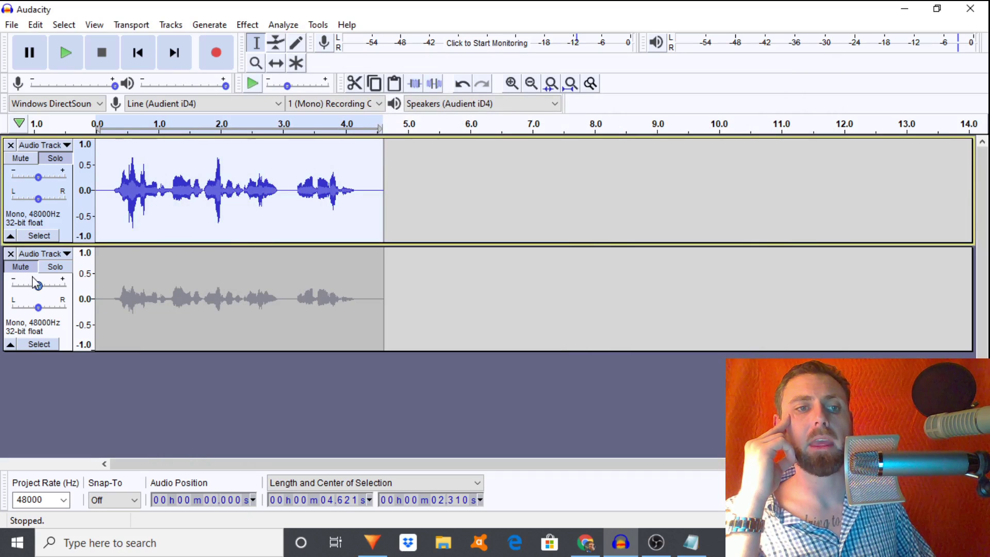
# - Solo the second voice track; Filter Curve first fails with a No Audio Selected warning
pyautogui.click(166, 298)
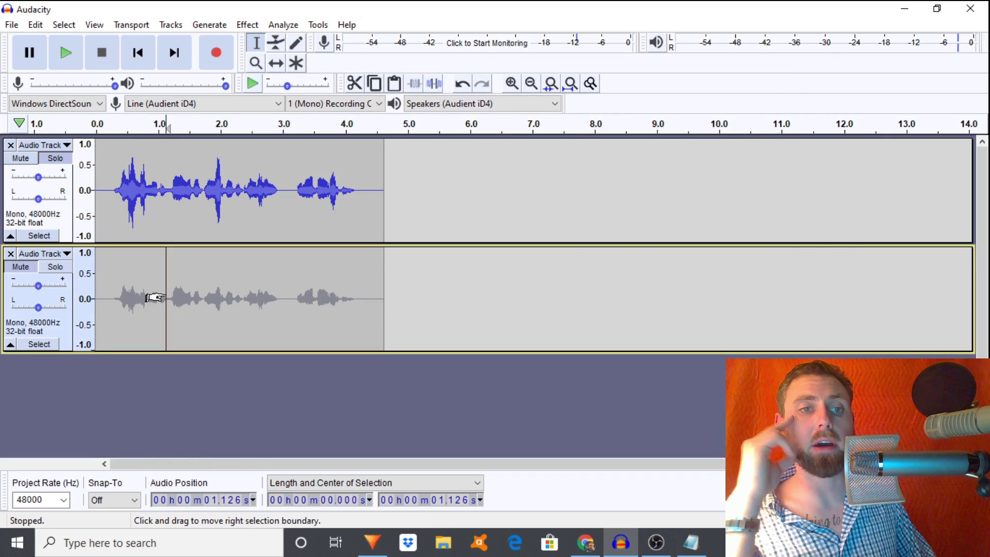
pyautogui.click(56, 268)
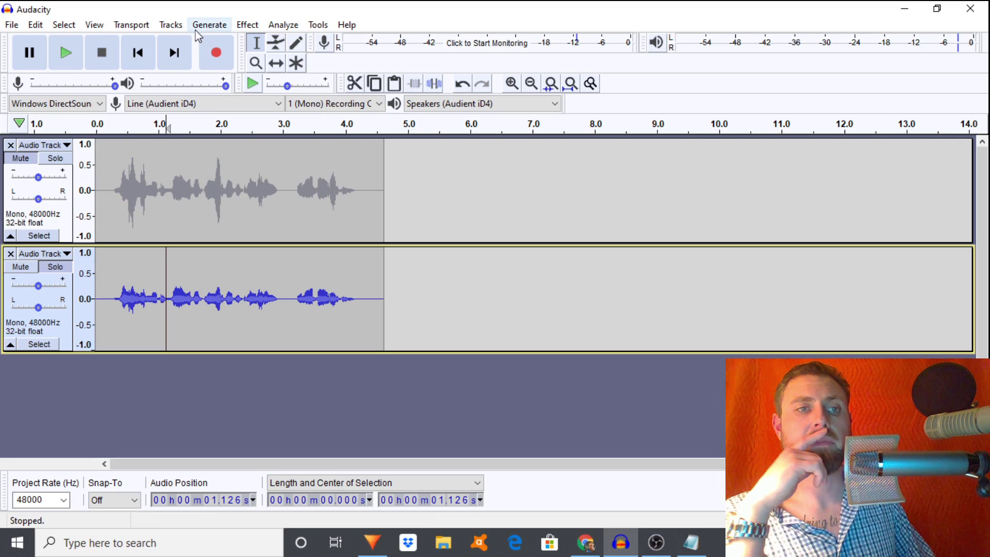
pyautogui.click(249, 25)
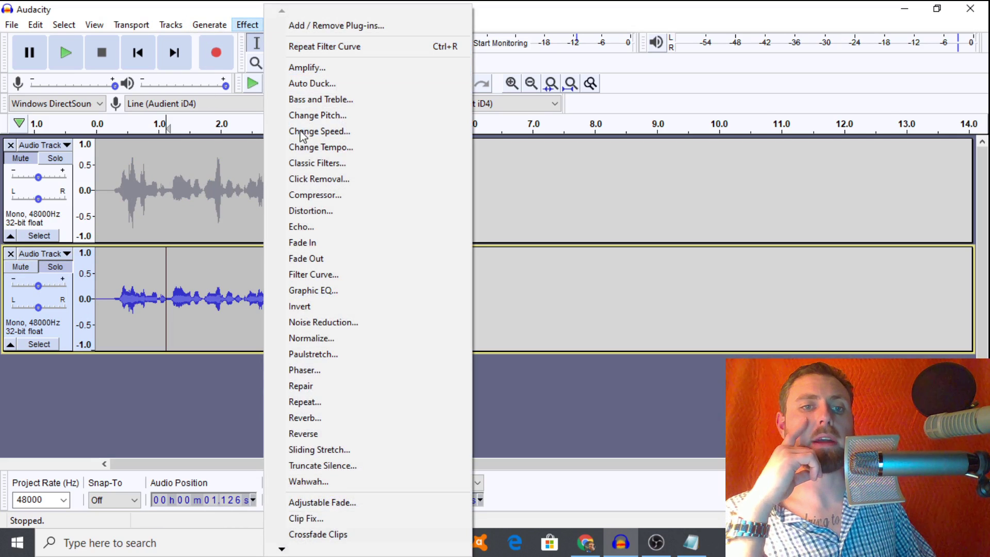
pyautogui.click(304, 275)
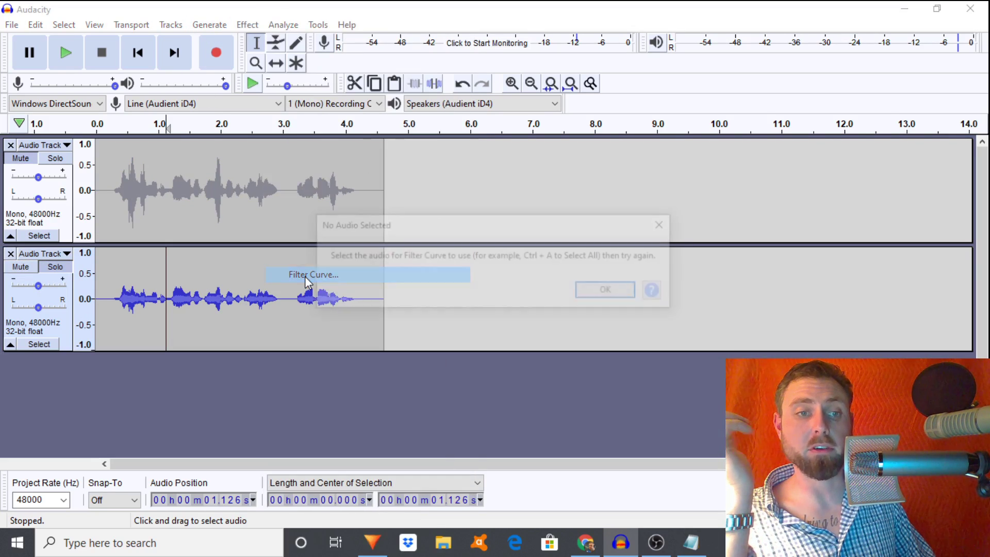
pyautogui.press('Return')
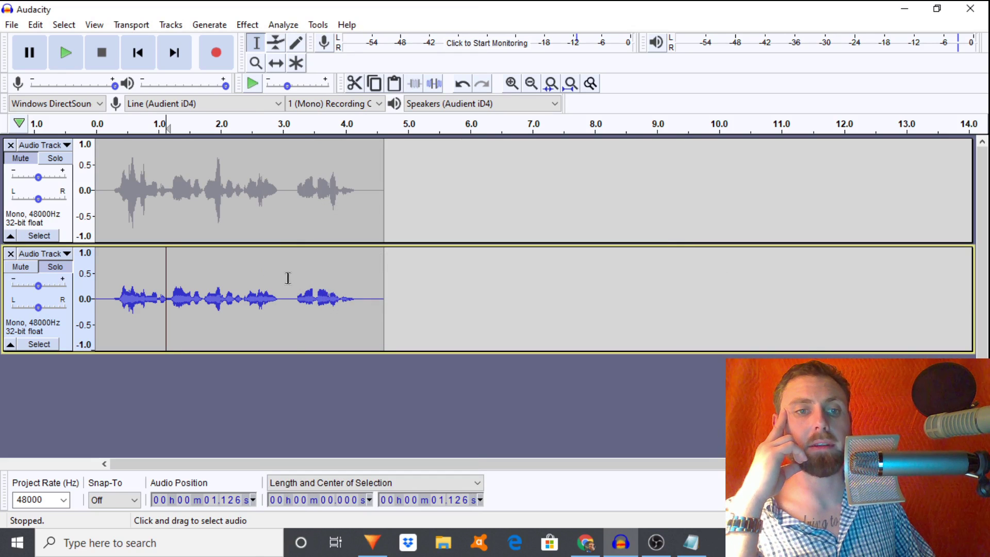
# - Select the second track's whole clip and open Filter Curve showing the treble boost
pyautogui.doubleClick(288, 278)
pyautogui.click(245, 25)
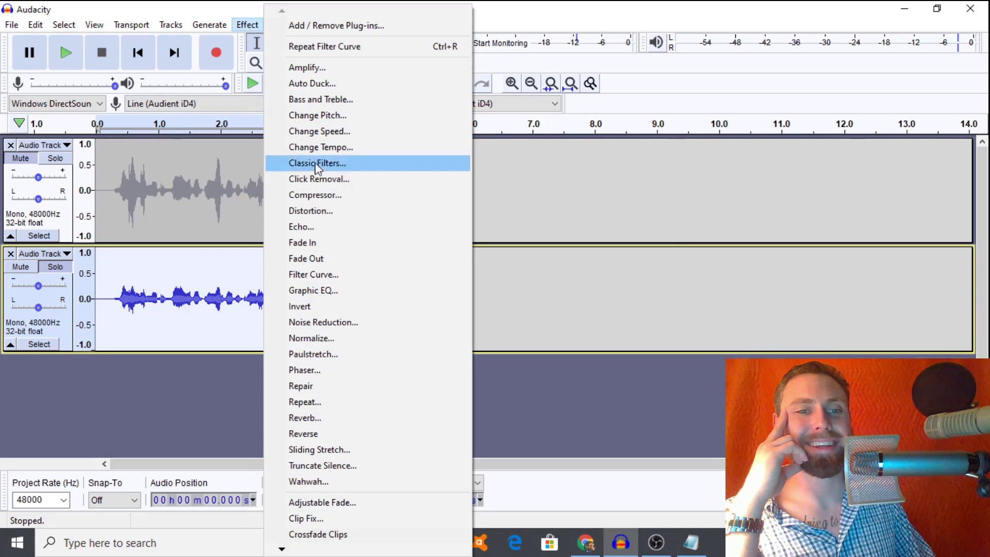
pyautogui.click(302, 272)
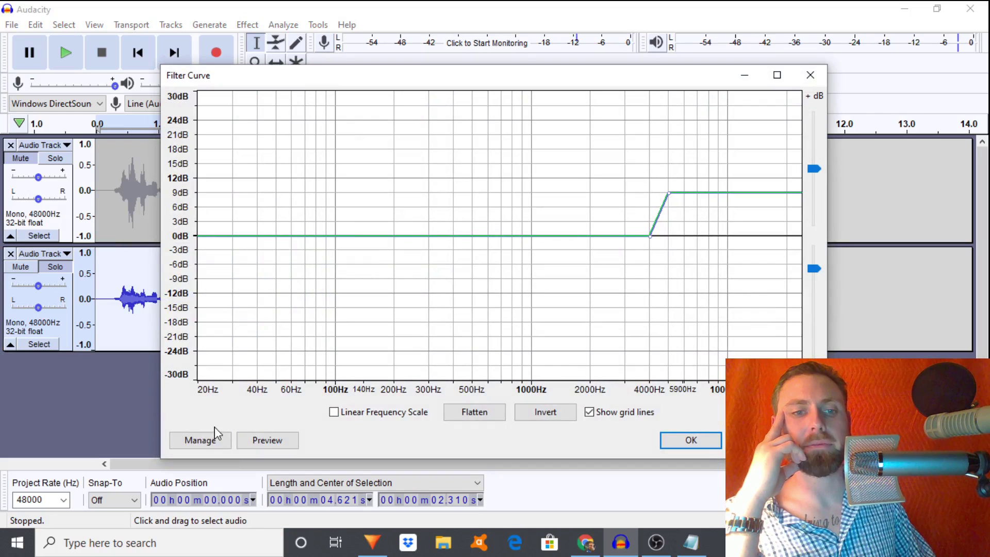
# - Load the 'Audacity tutorial' user preset curve, then close Filter Curve without applying it
pyautogui.click(219, 442)
pyautogui.moveTo(242, 305)
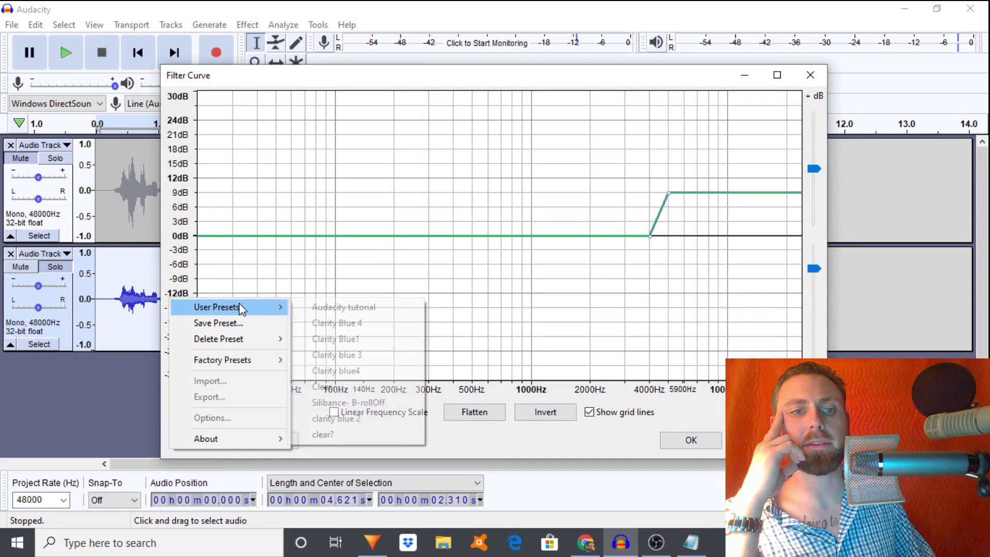
pyautogui.click(325, 310)
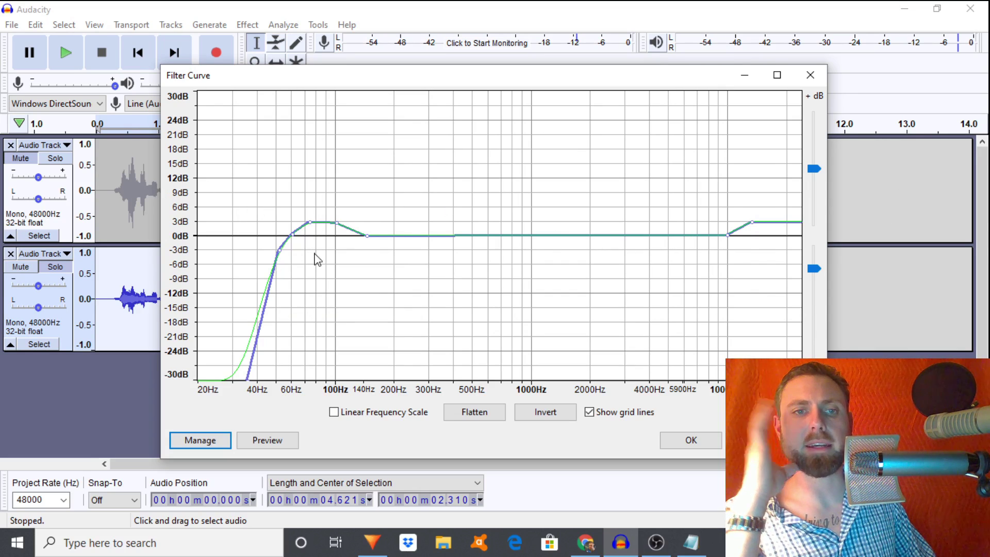
pyautogui.click(810, 75)
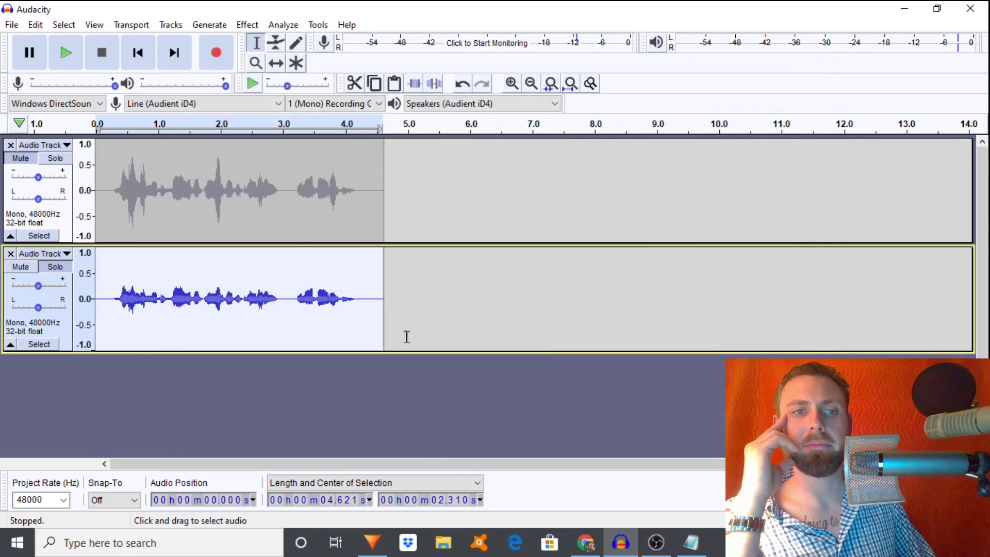
# - In Filter Curve, drag the treble points down to about +1 dB, starting near 5900 Hz
pyautogui.click(248, 25)
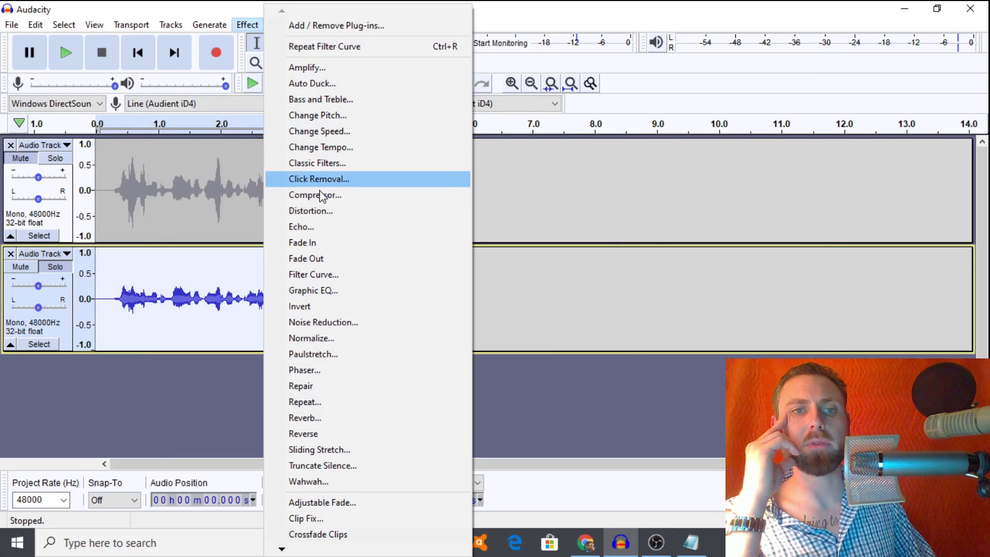
pyautogui.click(313, 274)
pyautogui.moveTo(669, 192); pyautogui.dragTo(748, 223)
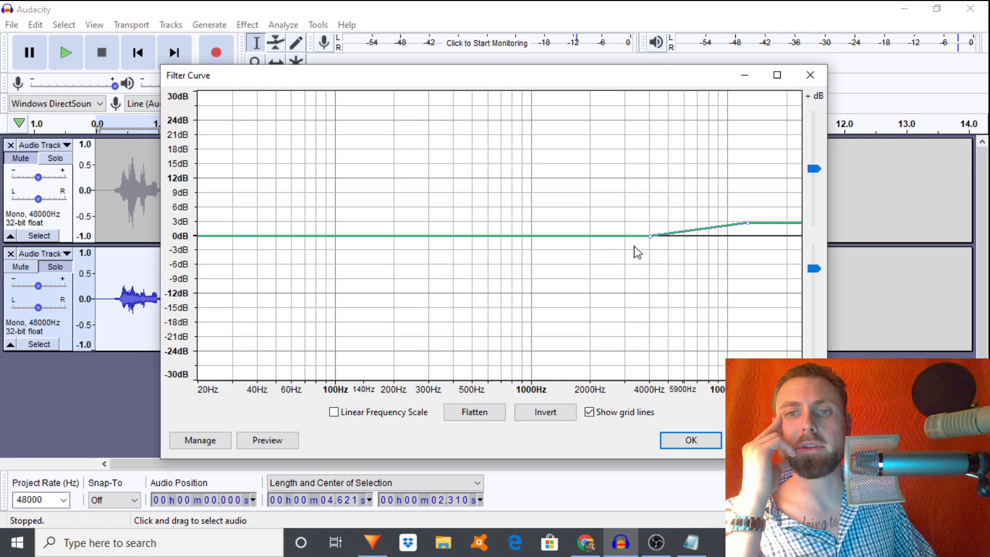
pyautogui.moveTo(652, 243); pyautogui.dragTo(730, 235)
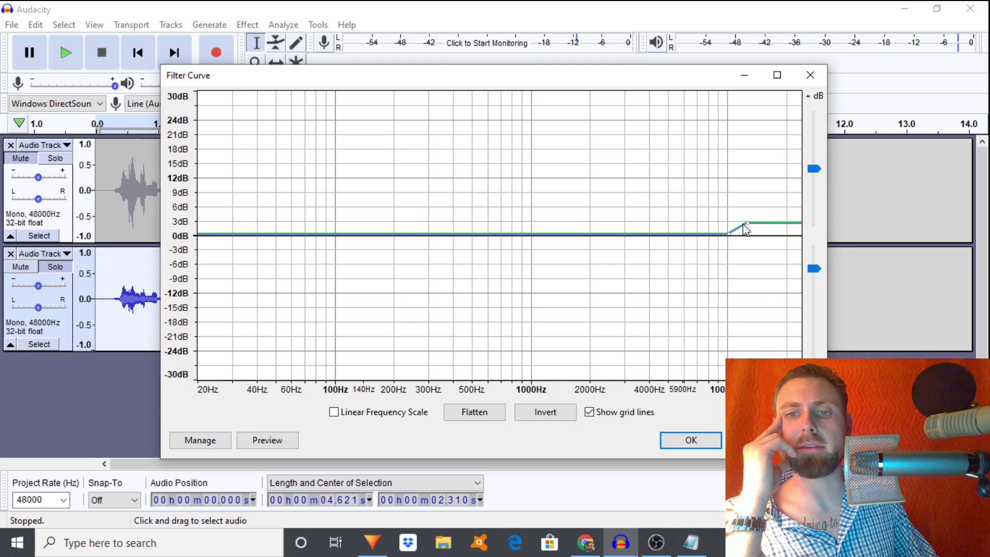
pyautogui.moveTo(748, 227); pyautogui.dragTo(743, 222)
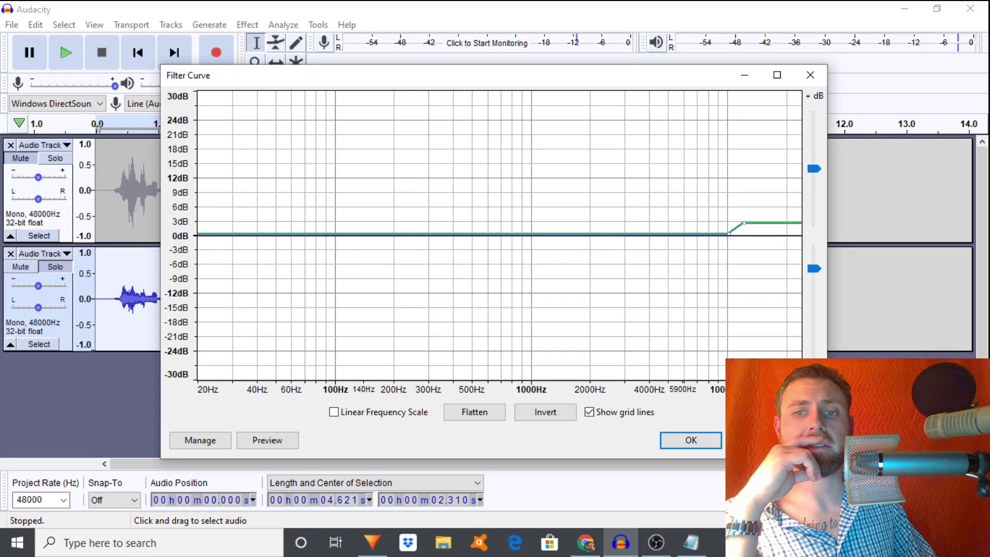
# - Load the 'Audacity tutorial' preset curve and apply it to the second track
pyautogui.click(200, 440)
pyautogui.moveTo(199, 305)
pyautogui.click(310, 305)
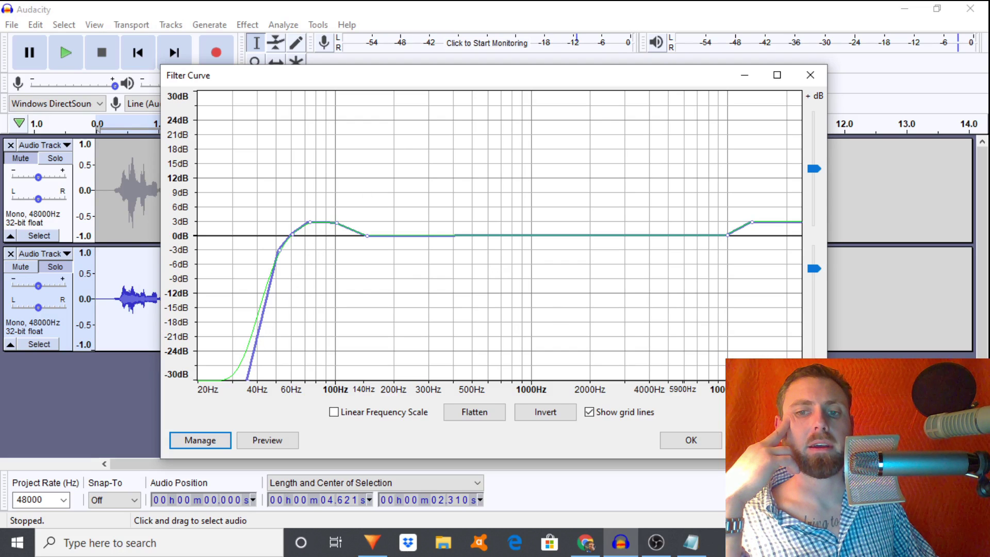
pyautogui.click(691, 441)
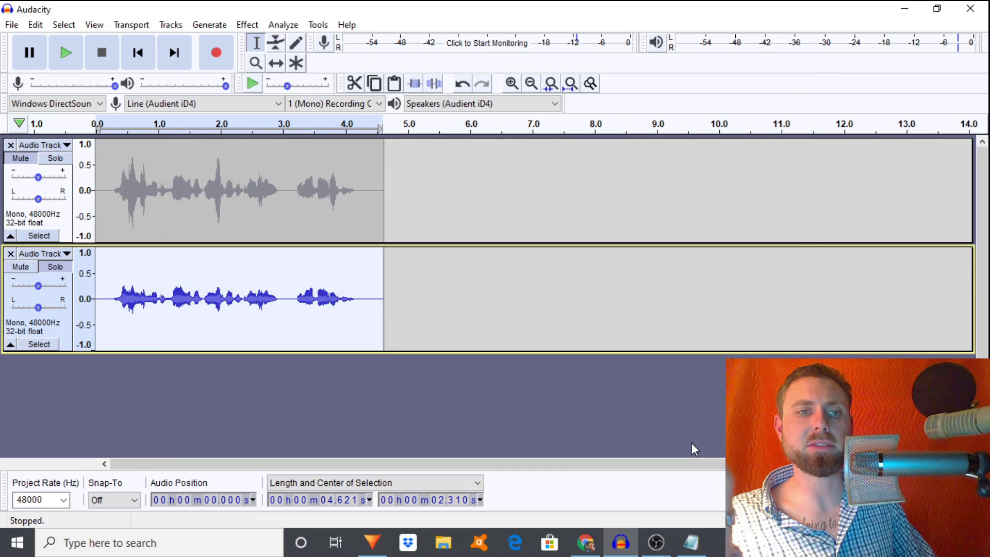
# - Solo and select the first voice track, then apply the Compressor to it
pyautogui.click(55, 158)
pyautogui.click(72, 178)
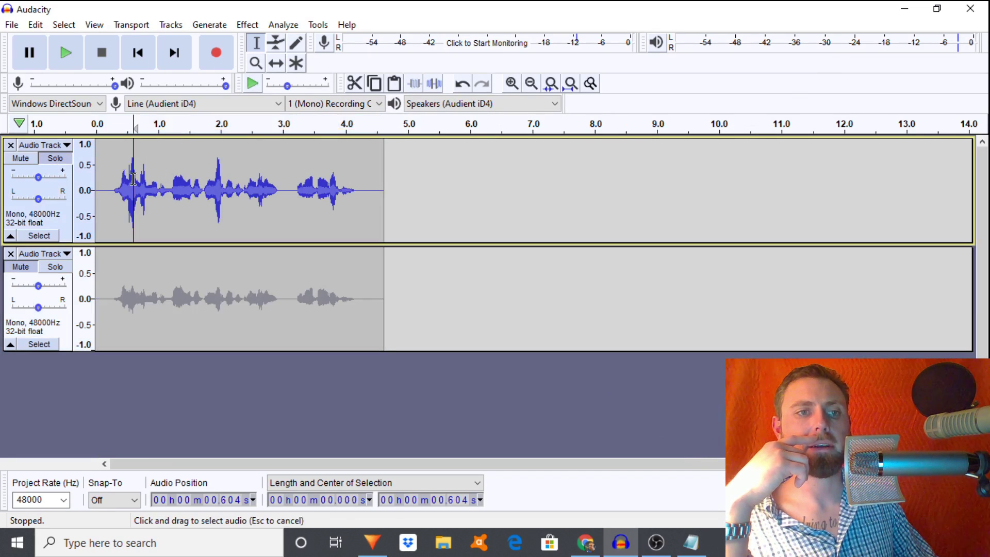
pyautogui.click(247, 25)
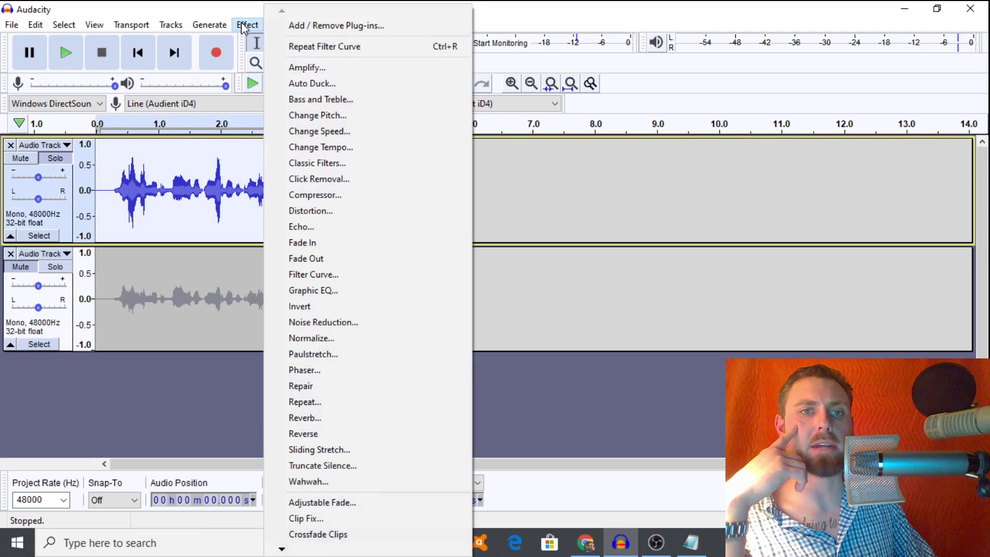
pyautogui.click(328, 196)
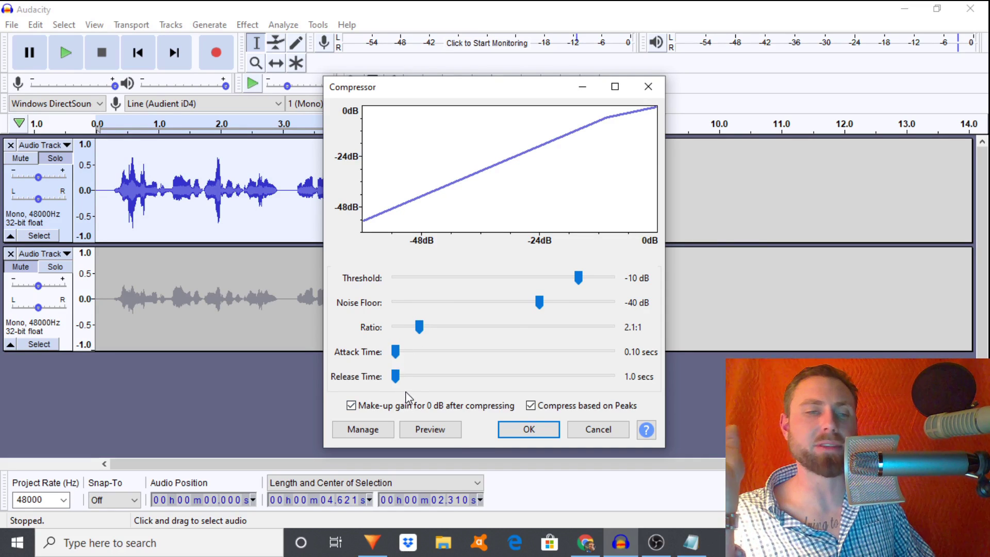
pyautogui.click(530, 438)
# - Select the second track, make it audible, and cancel the Compressor (-10 dB, 2.1:1) unchanged
pyautogui.click(228, 287)
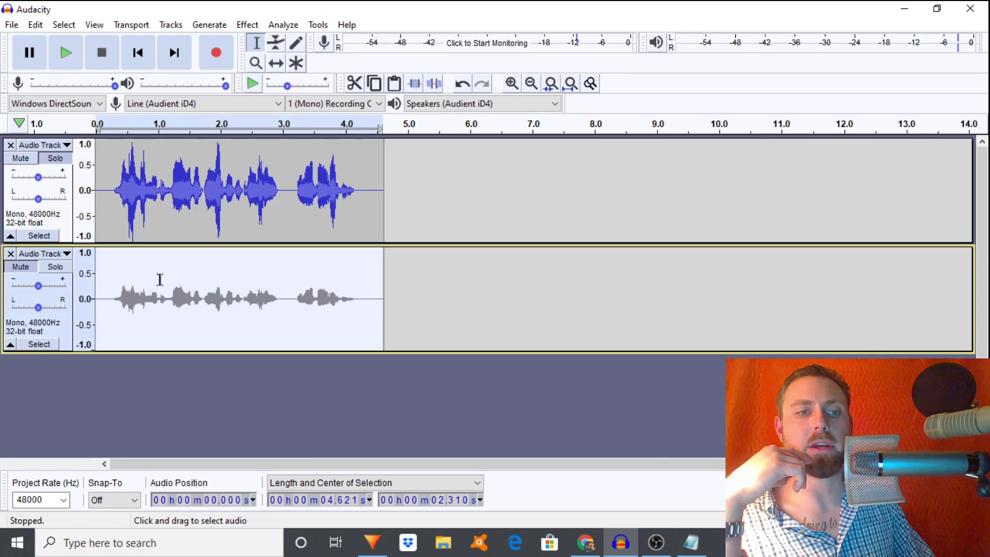
pyautogui.click(36, 267)
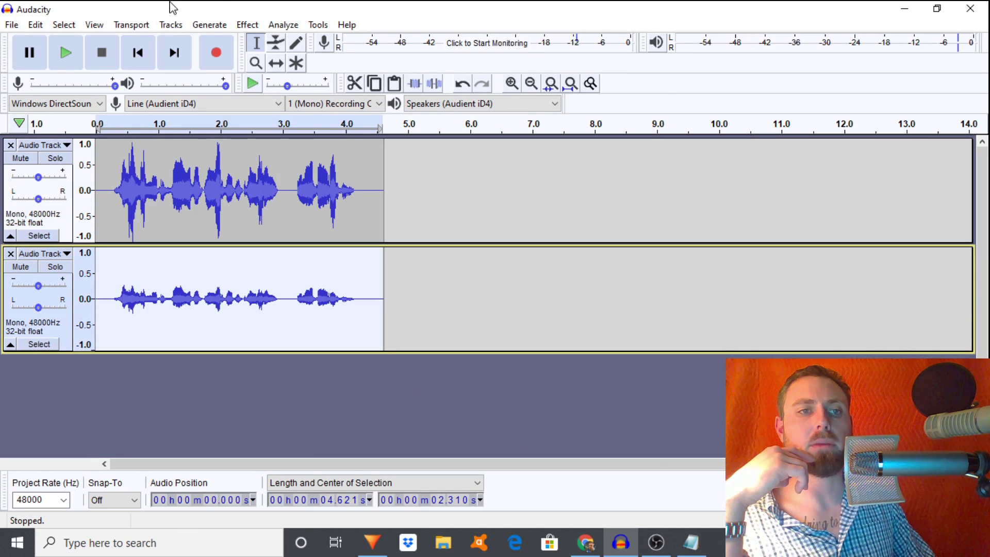
pyautogui.click(244, 25)
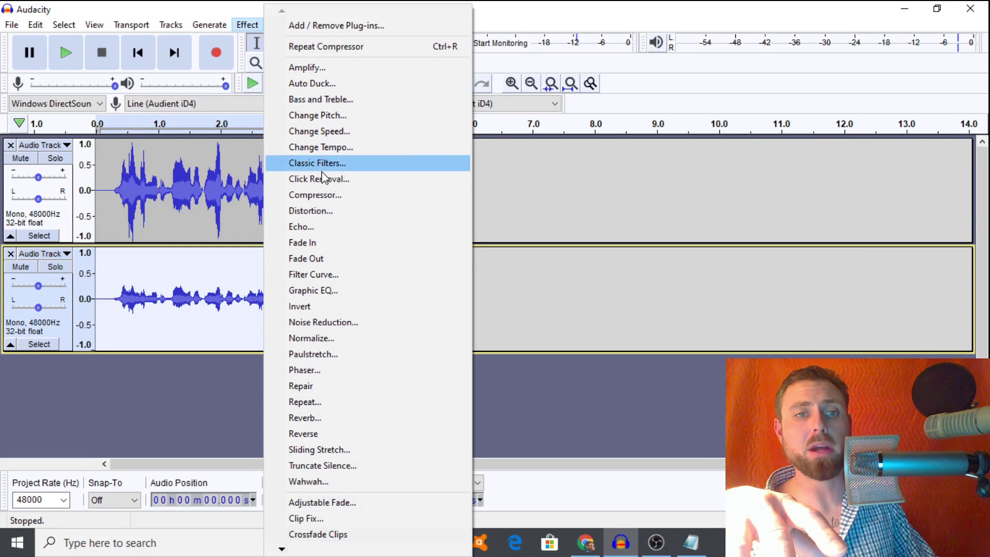
pyautogui.click(322, 198)
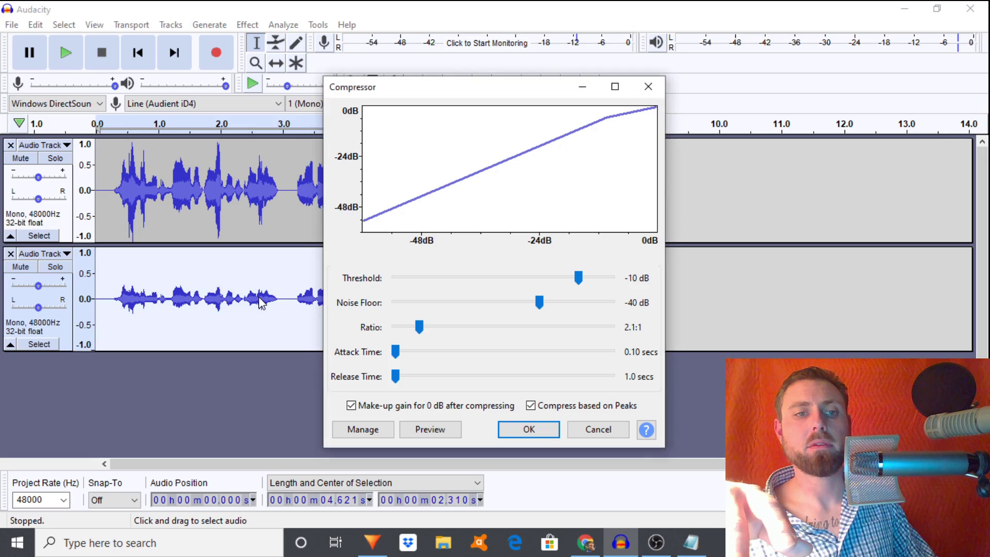
pyautogui.click(598, 429)
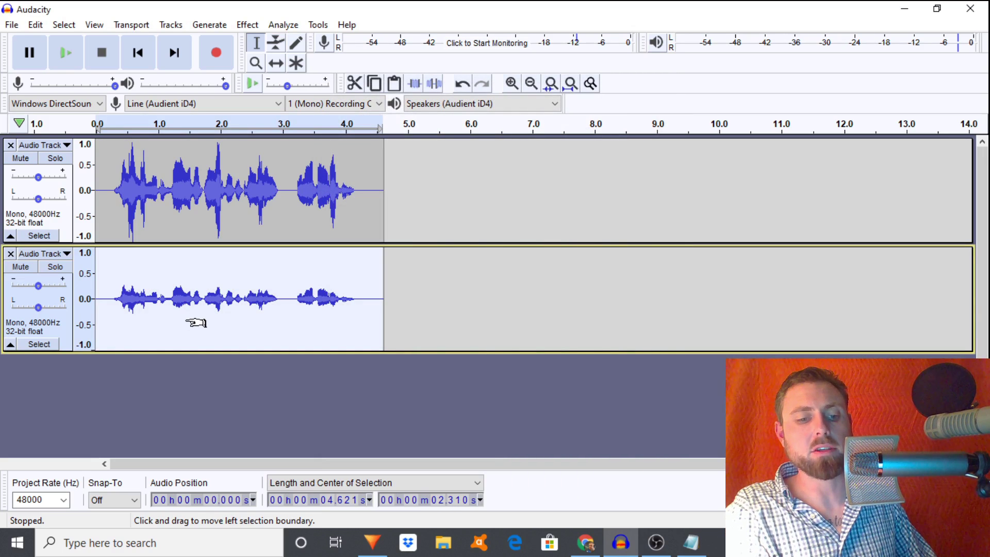
# - Restore the second track's compressed level, then normalize the top track to a -3.0 dB peak
pyautogui.hotkey('ctrl', 'z')
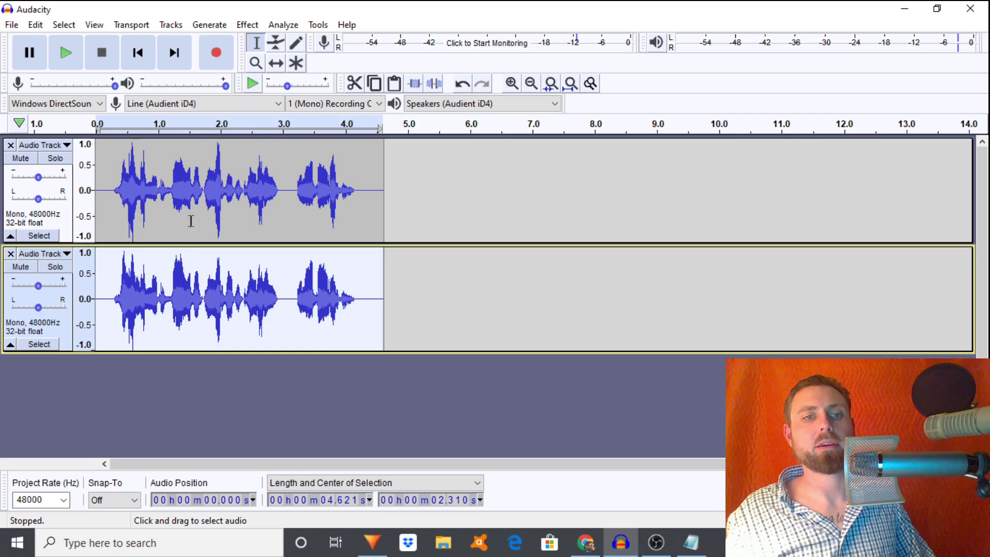
pyautogui.click(251, 26)
pyautogui.click(232, 123)
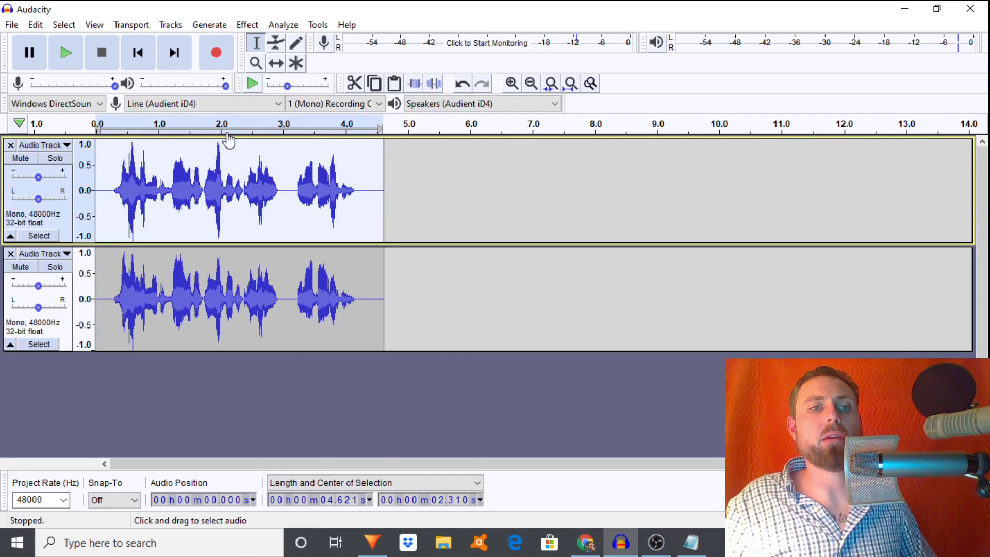
pyautogui.click(248, 25)
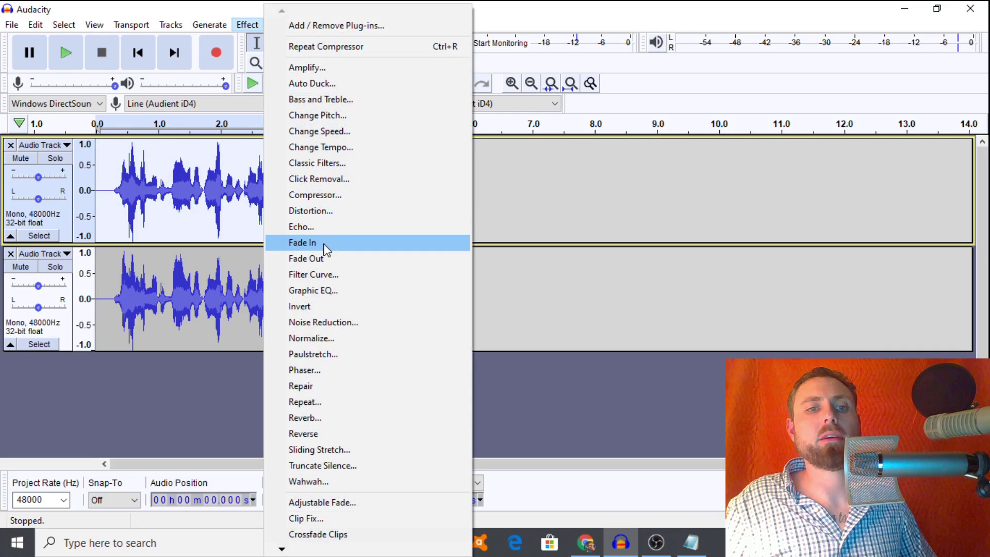
pyautogui.click(319, 339)
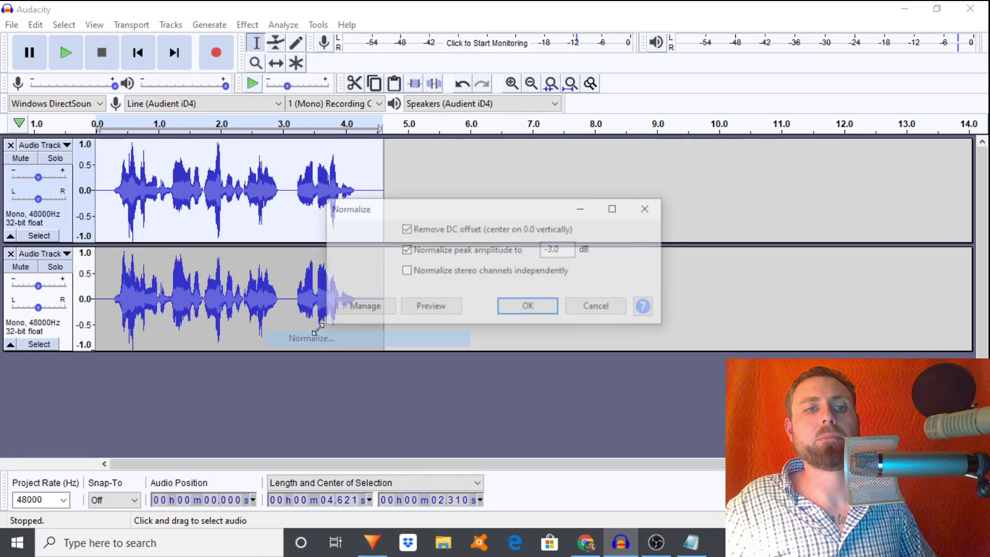
pyautogui.click(514, 309)
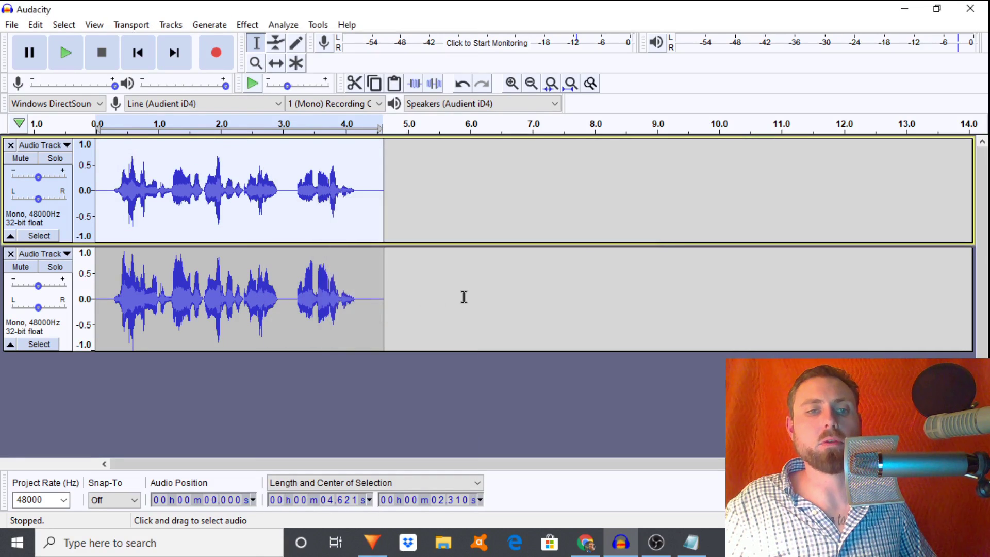
# - Normalize the whole second voice track to a -3.0 dB peak as well
pyautogui.doubleClick(244, 269)
pyautogui.click(248, 26)
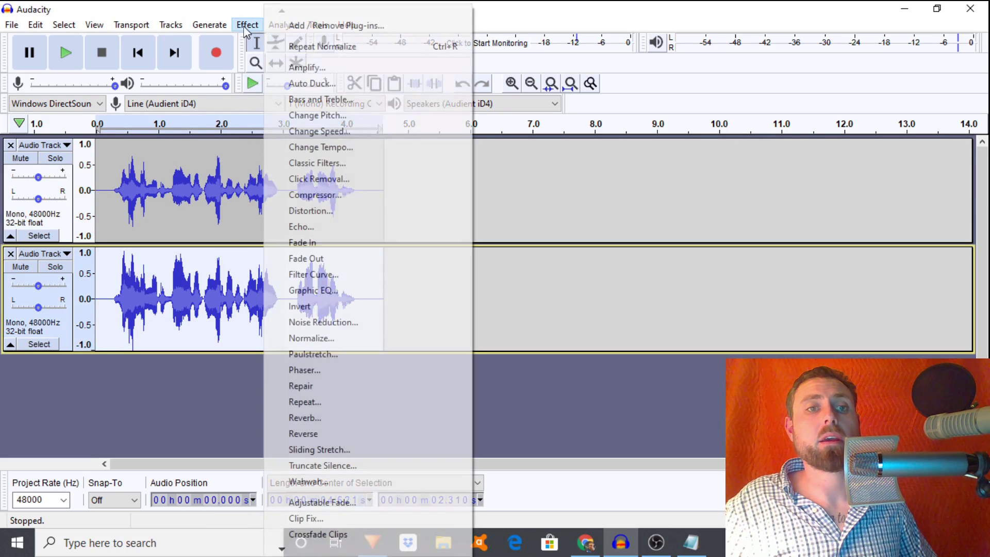
pyautogui.click(320, 341)
pyautogui.press('Return')
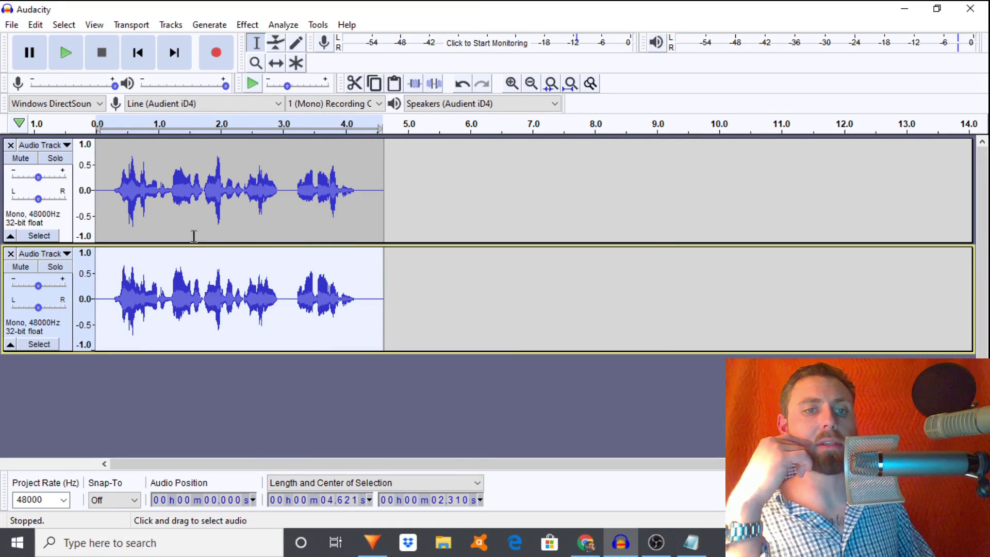
# - Zoom in once so both short voice clips fill the timeline
pyautogui.click(512, 84)
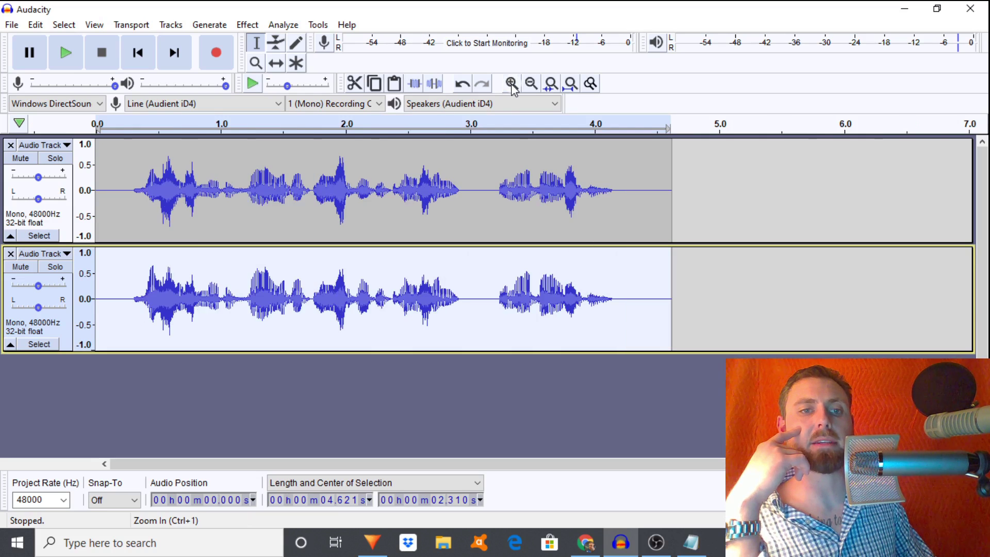
# - Solo the top track and play it from the start, 2.55 s and 3.756 s
pyautogui.click(56, 159)
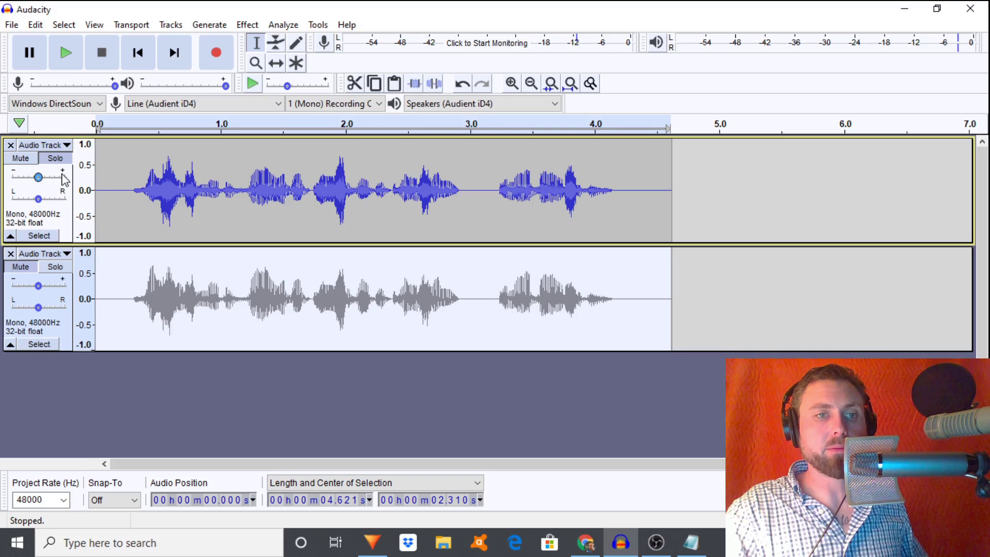
pyautogui.press('space')
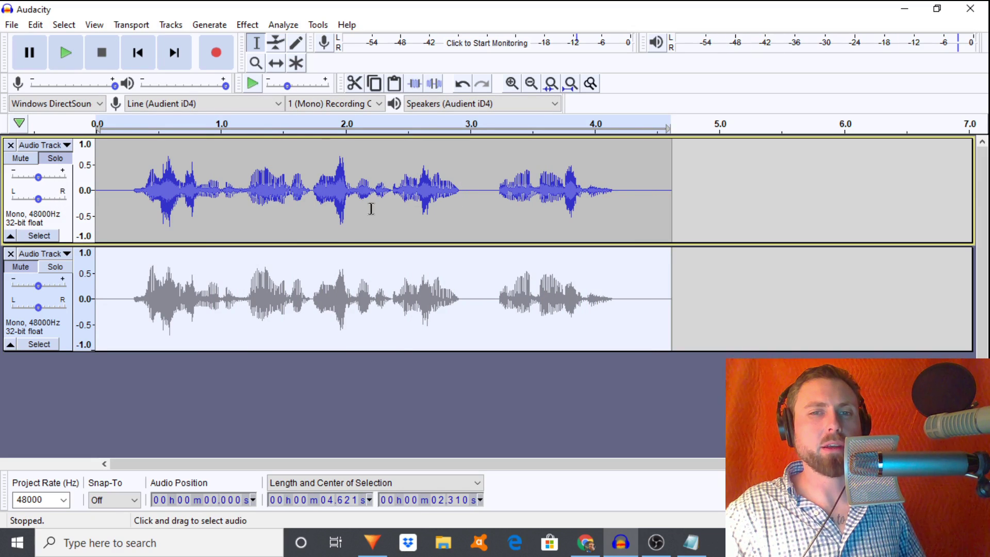
pyautogui.click(415, 214)
pyautogui.press('space')
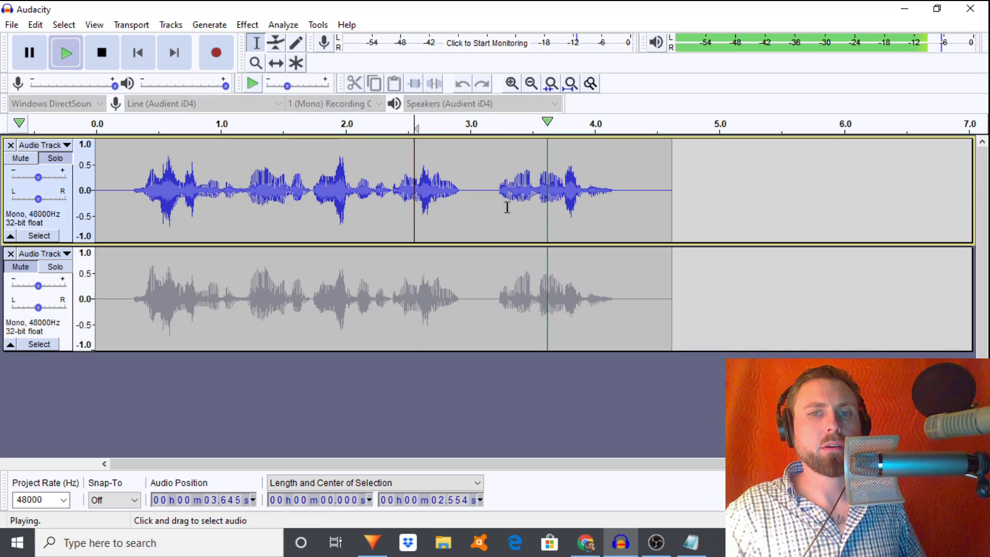
pyautogui.click(565, 209)
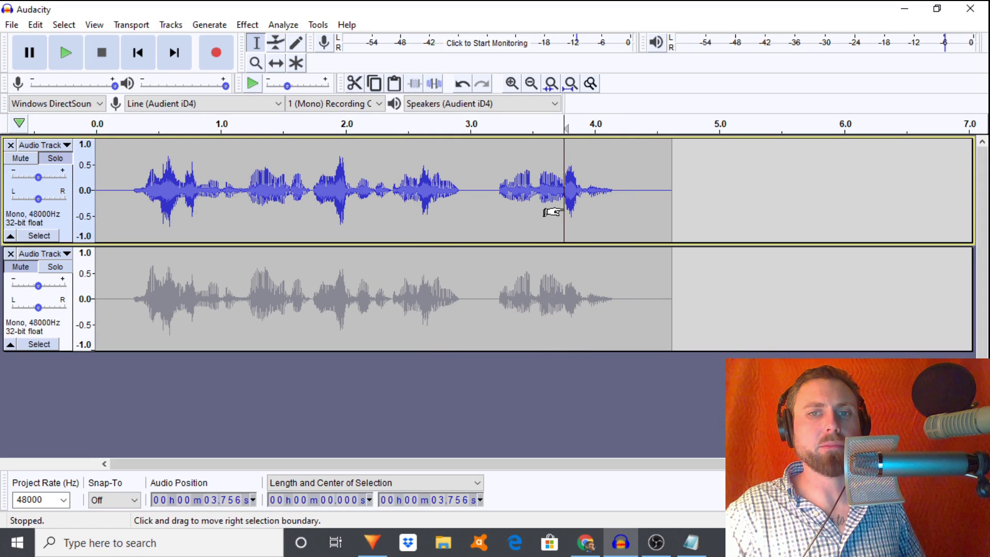
pyautogui.press('space')
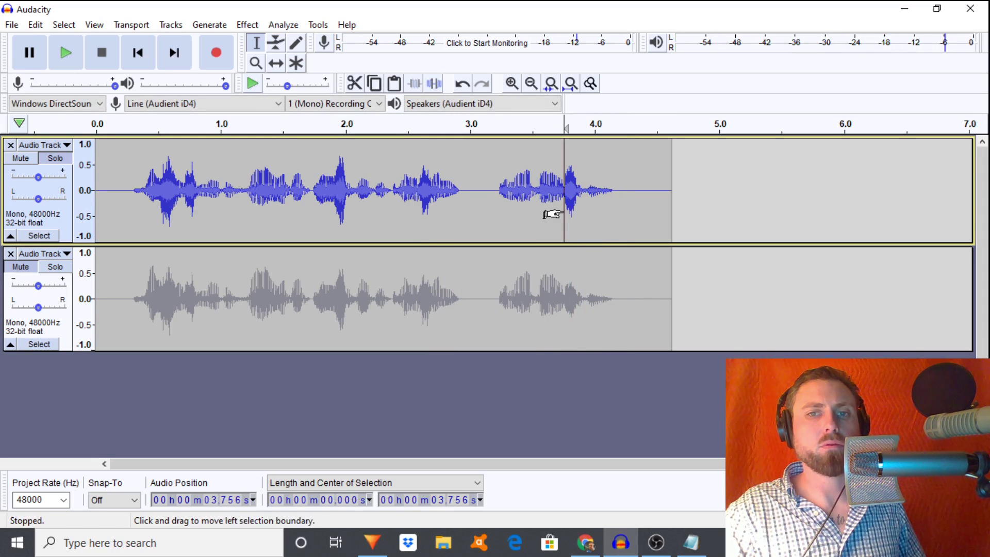
pyautogui.press('space')
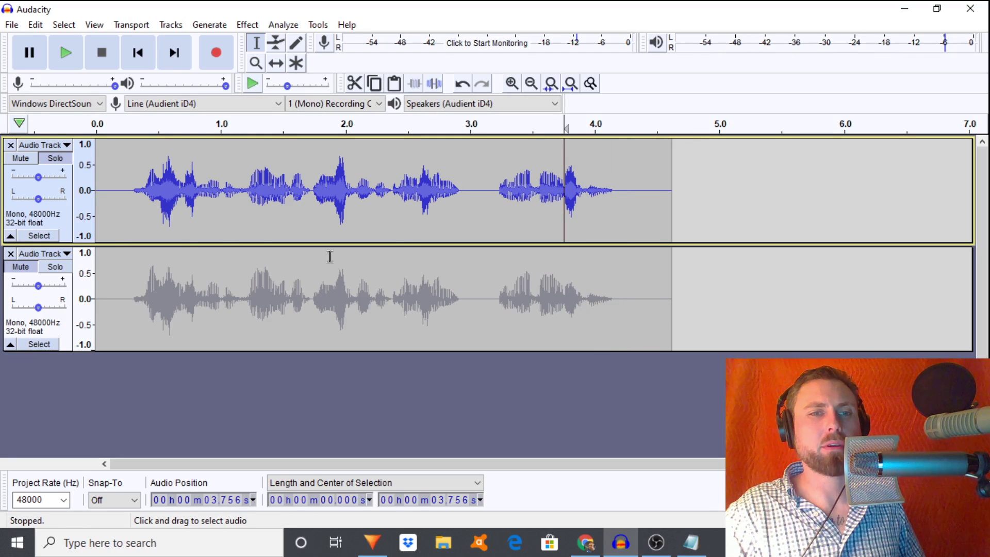
# - Play the soloed second track from near the start, then the top track from 3.756 s
pyautogui.click(48, 269)
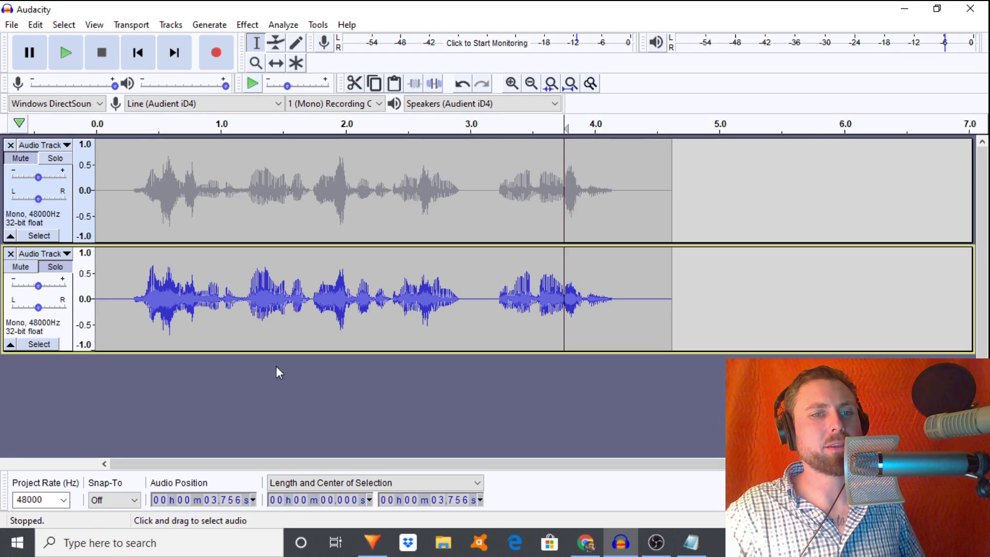
pyautogui.click(118, 310)
pyautogui.press('space')
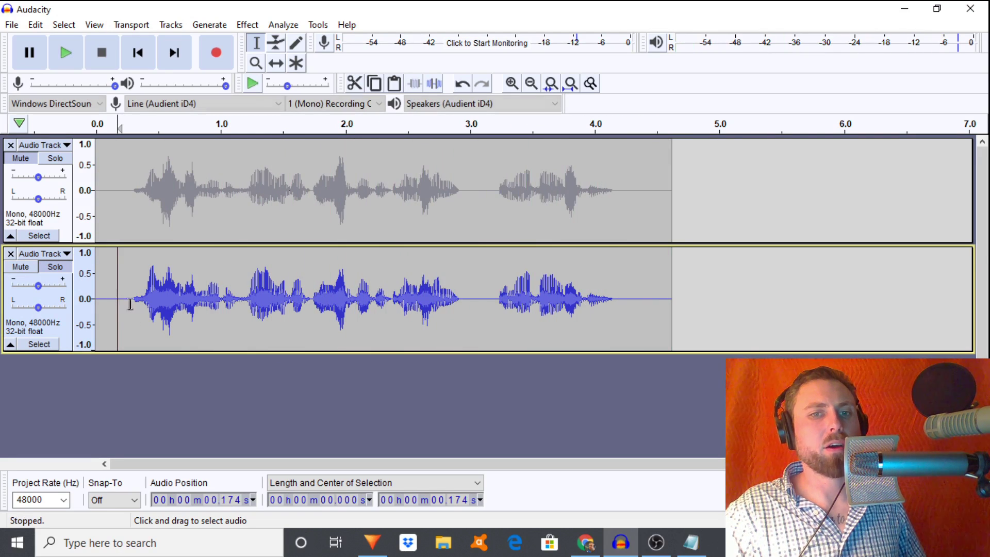
pyautogui.click(564, 310)
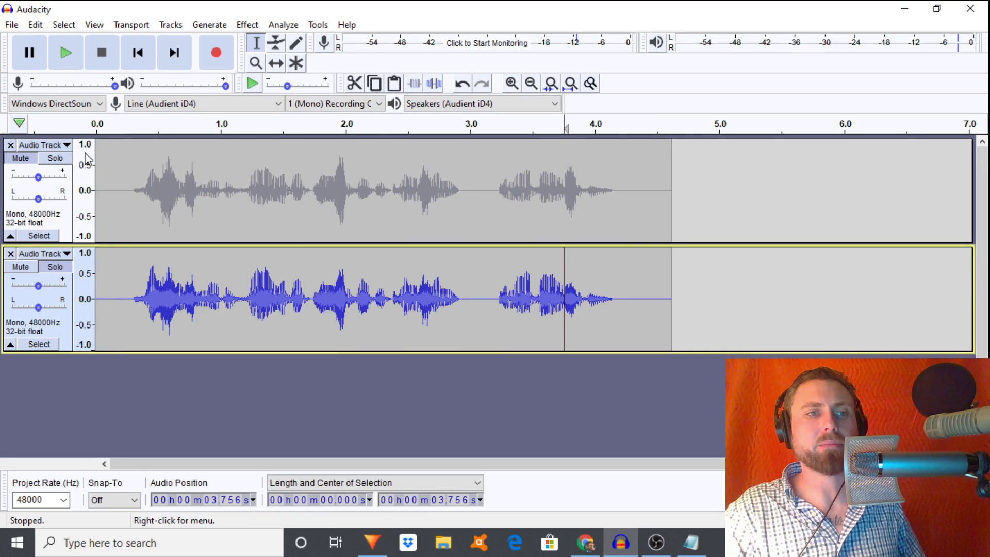
pyautogui.click(49, 205)
pyautogui.press('space')
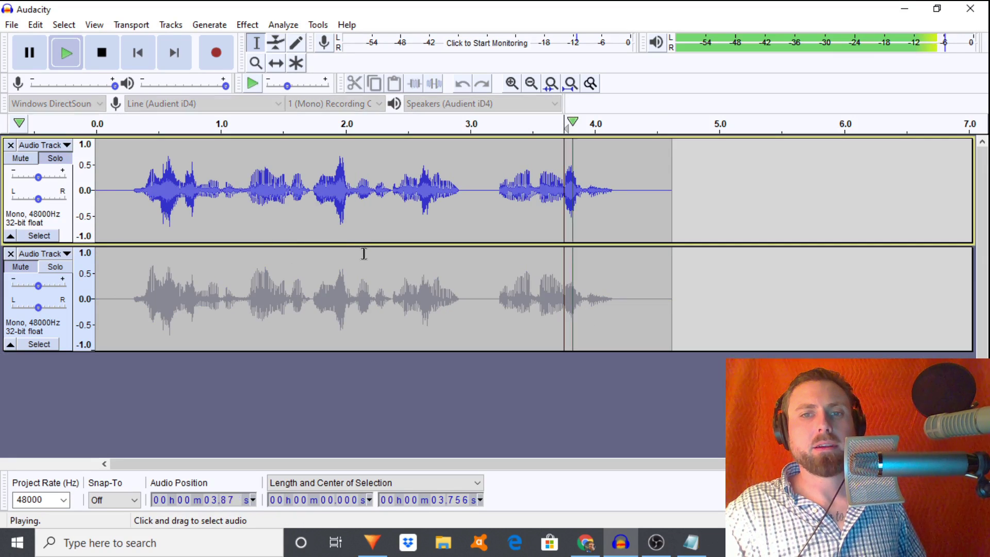
# - Play the top track, then the second track, each from 3.216 s
pyautogui.click(496, 208)
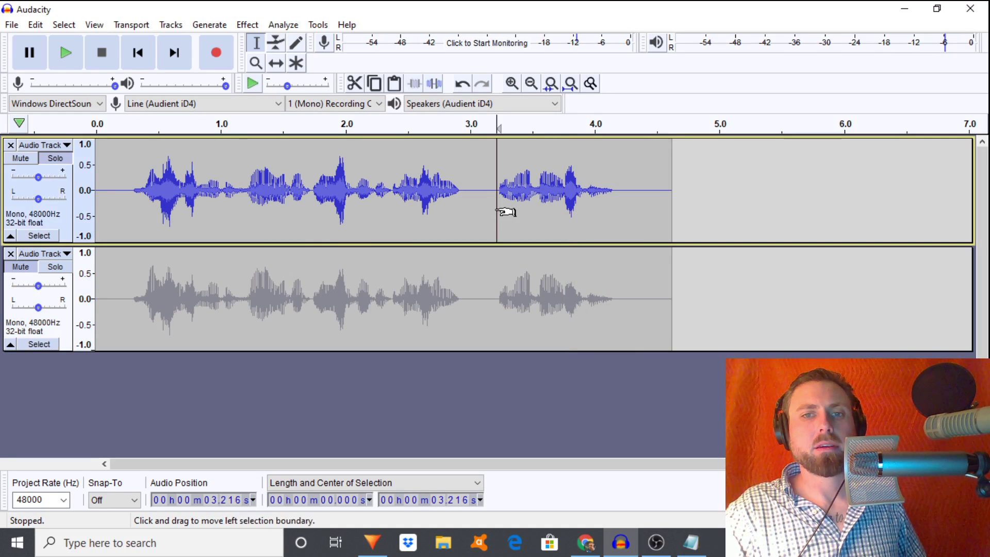
pyautogui.press('space')
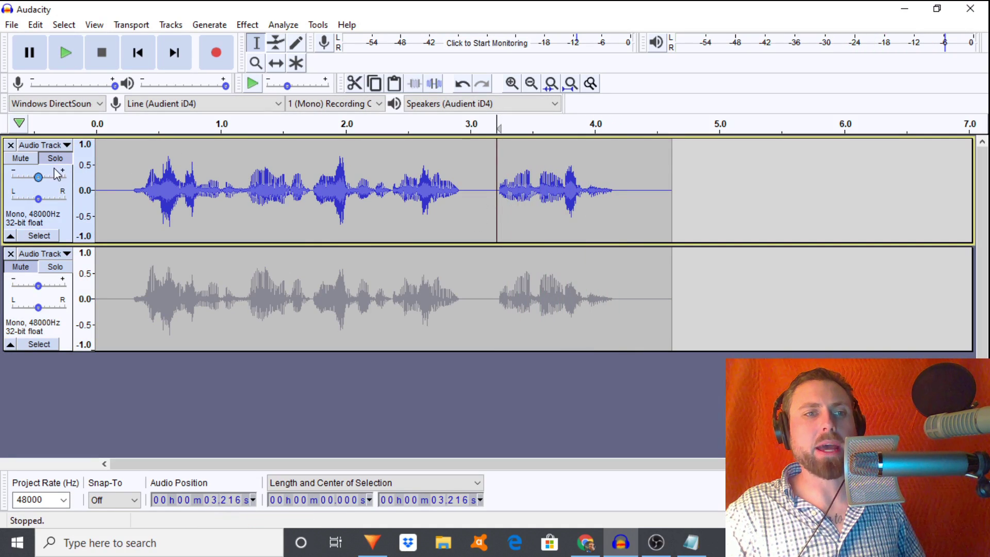
pyautogui.click(62, 281)
pyautogui.press('space')
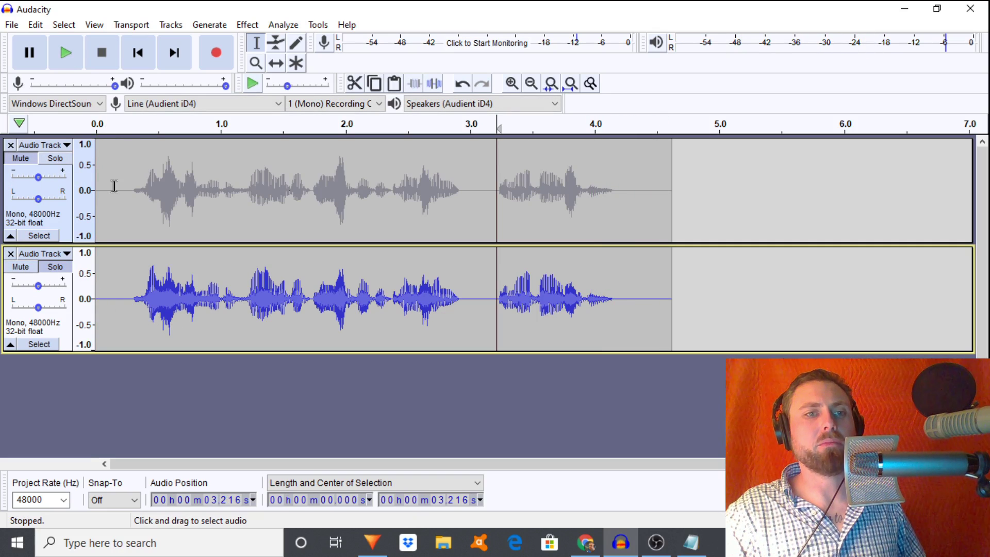
# - Compare both tracks from 0.273 s, playing the top one soloed, then the second
pyautogui.click(130, 207)
pyautogui.click(56, 159)
pyautogui.press('space')
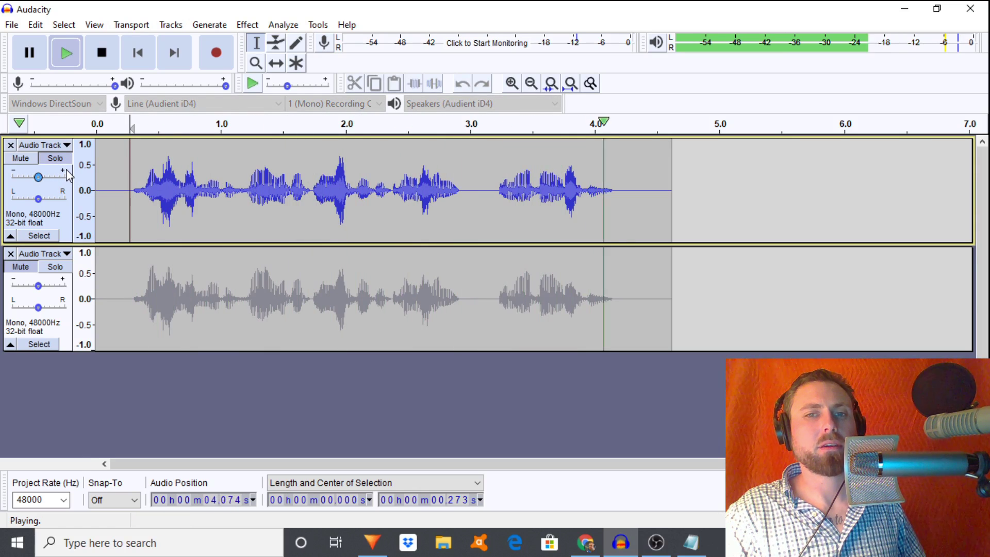
pyautogui.press('space')
pyautogui.click(55, 267)
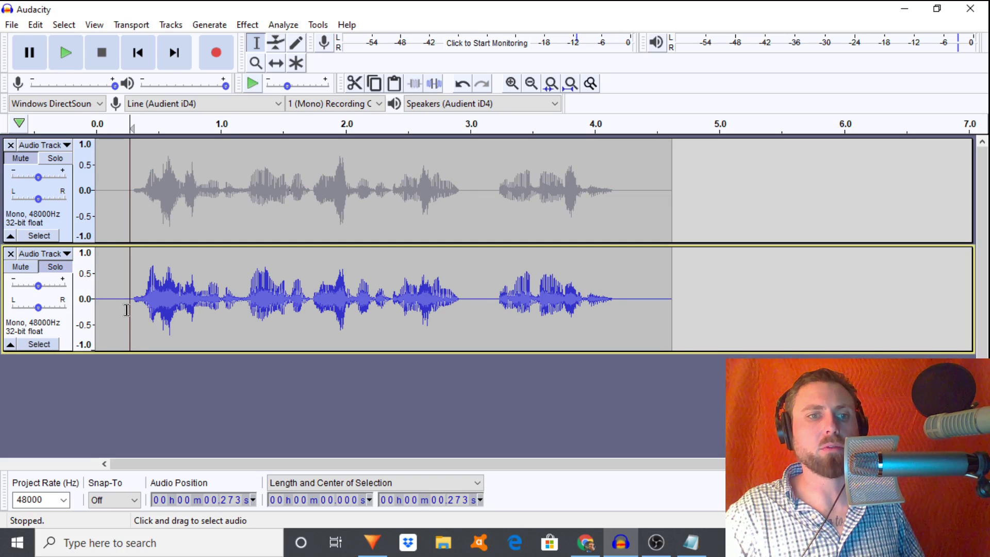
pyautogui.press('space')
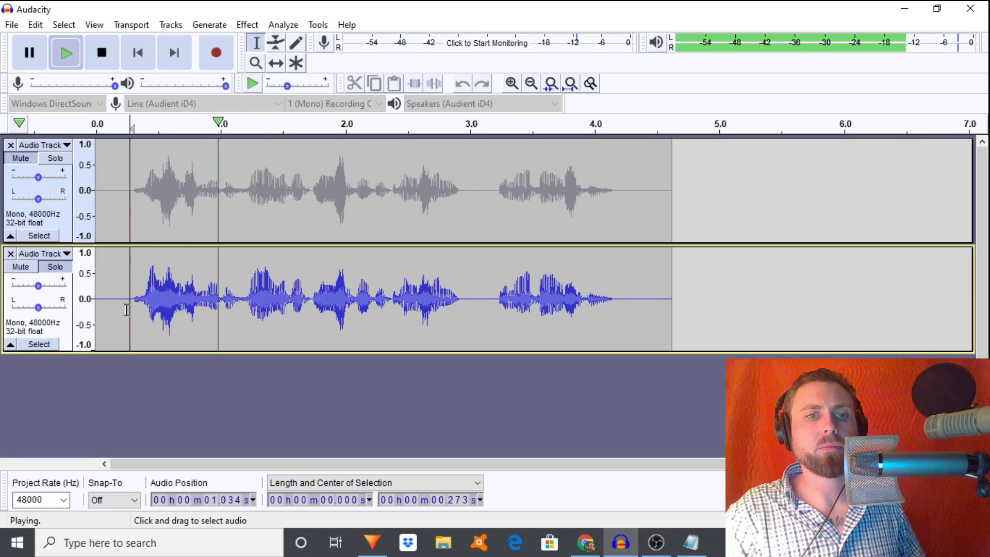